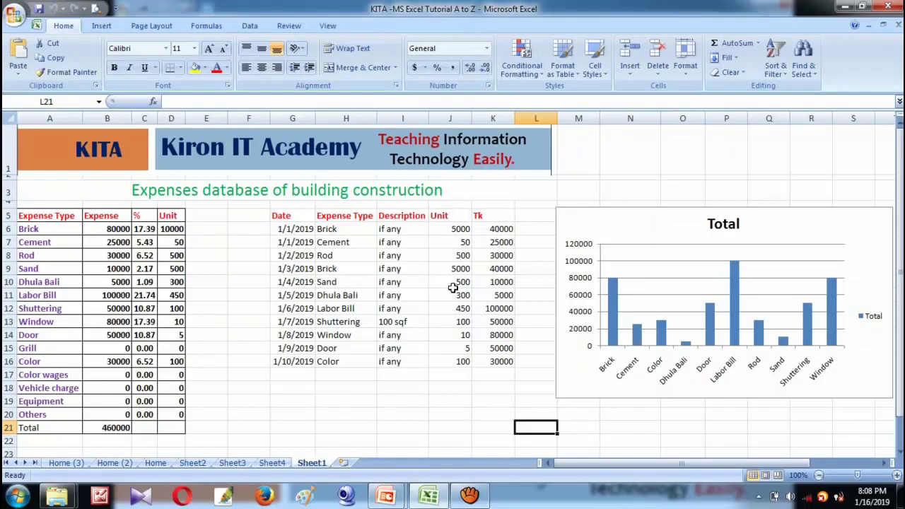
# Select the Total column chart beside the expense tables
pyautogui.click(677, 219)
# Delete the Total chart and preview the available Page Layout document themes
pyautogui.press('Delete')
pyautogui.click(151, 25)
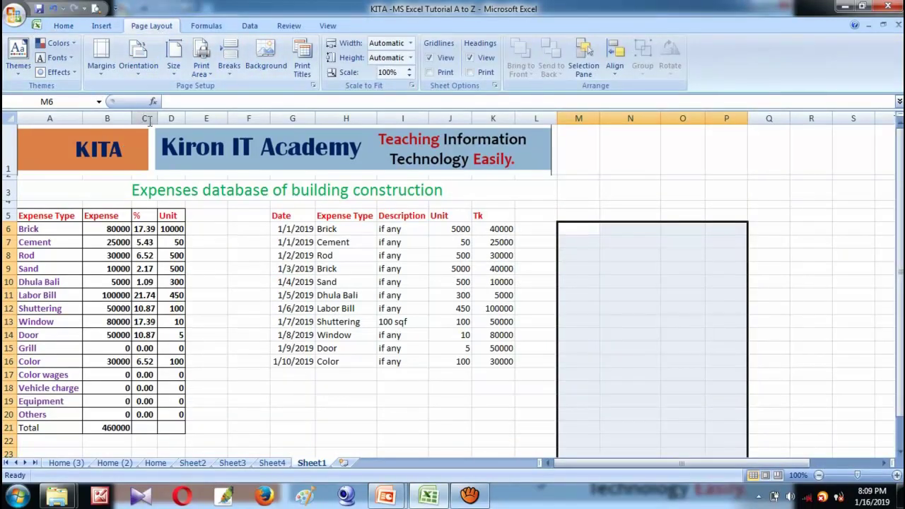
pyautogui.click(18, 57)
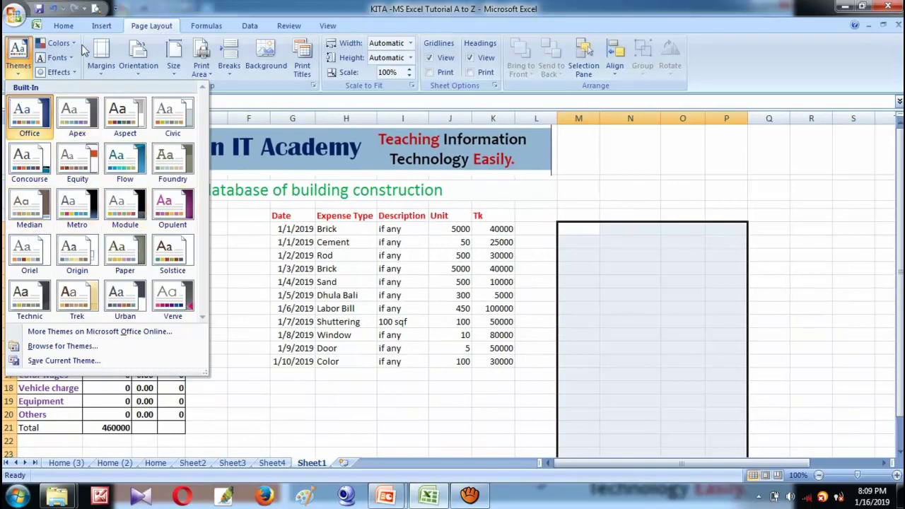
# Browse theme colours and fonts without changing anything, then view the margin presets
pyautogui.click(73, 41)
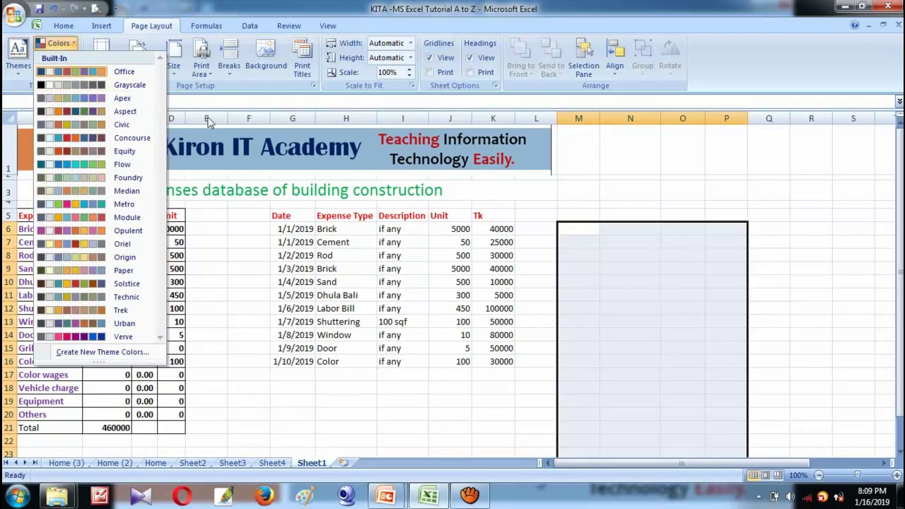
pyautogui.click(56, 57)
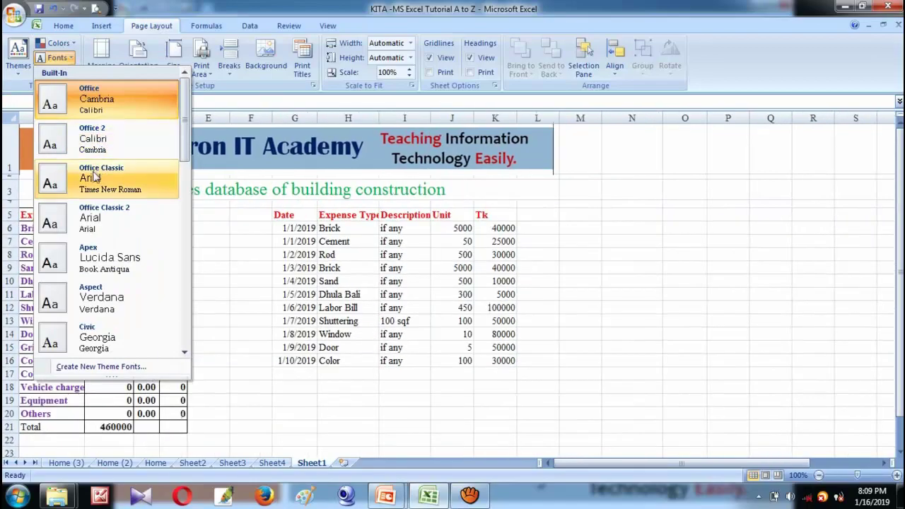
pyautogui.click(406, 434)
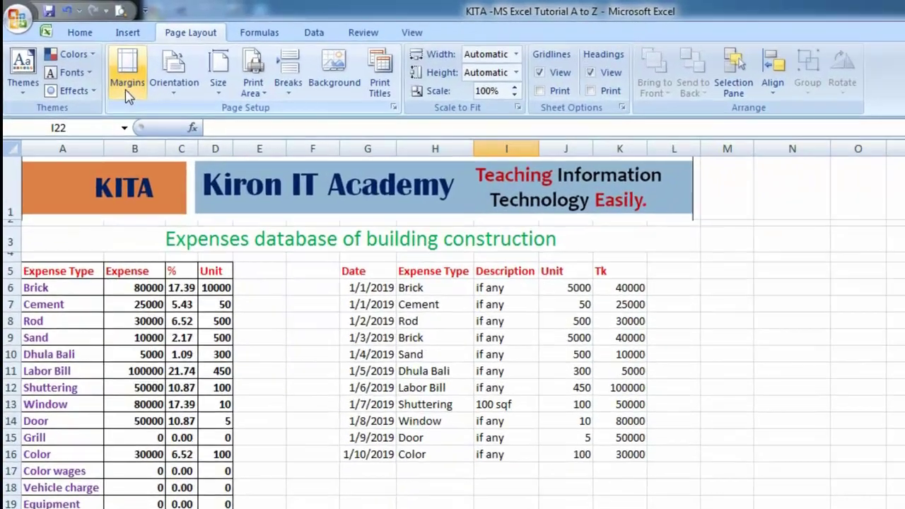
pyautogui.click(101, 67)
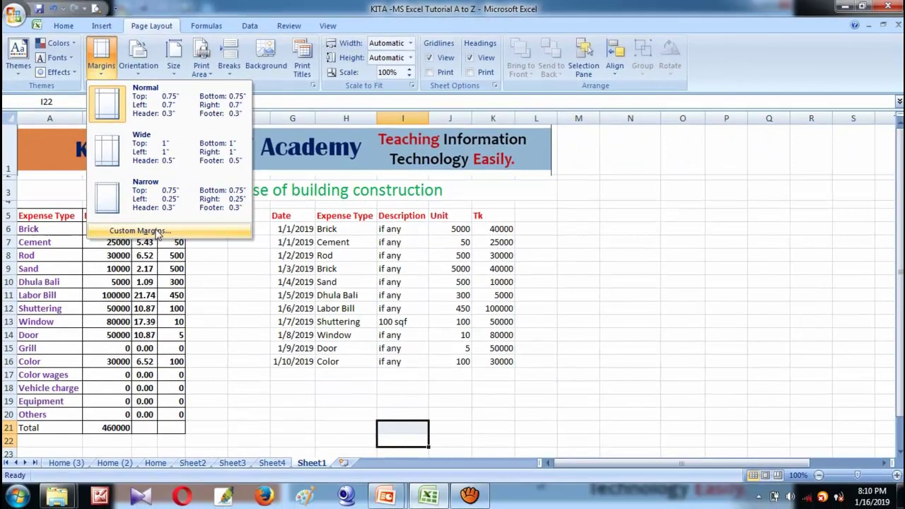
# Open Custom Margins in Page Setup, try Landscape, then keep Portrait orientation
pyautogui.click(210, 236)
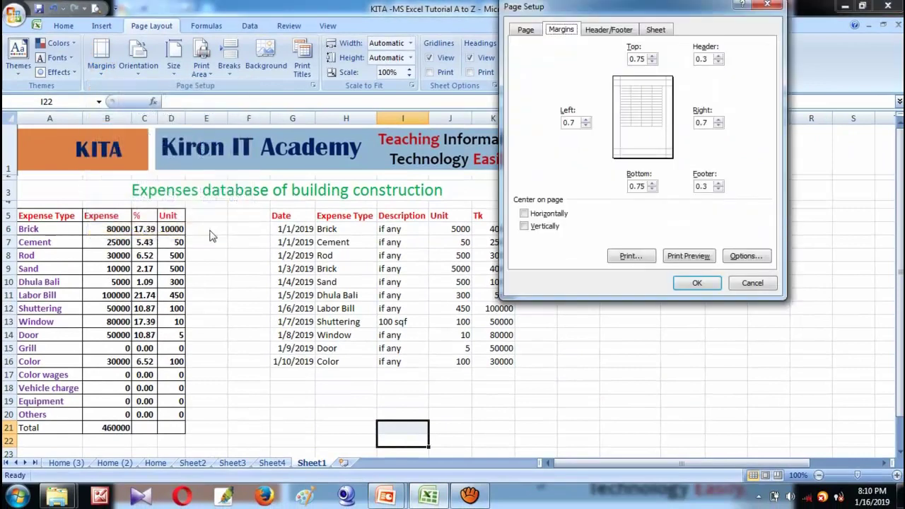
pyautogui.moveTo(616, 14); pyautogui.dragTo(501, 82)
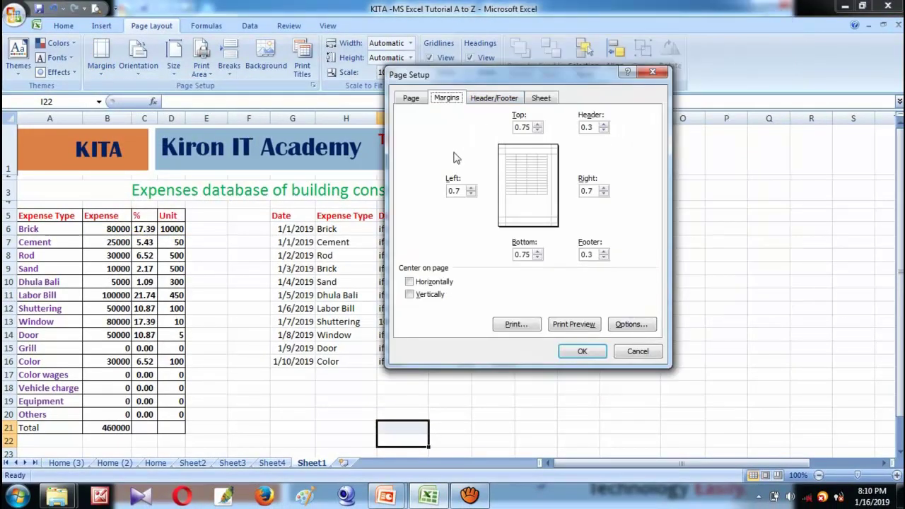
pyautogui.click(408, 100)
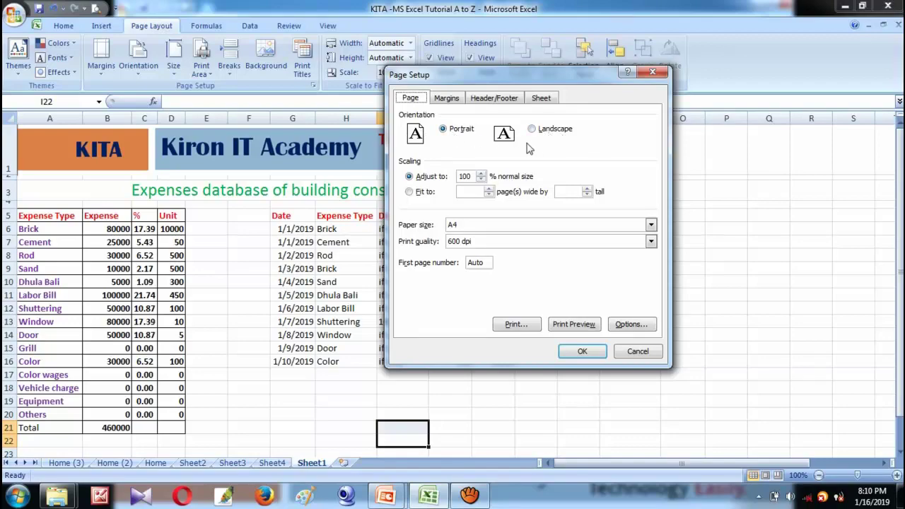
pyautogui.click(544, 130)
pyautogui.click(460, 130)
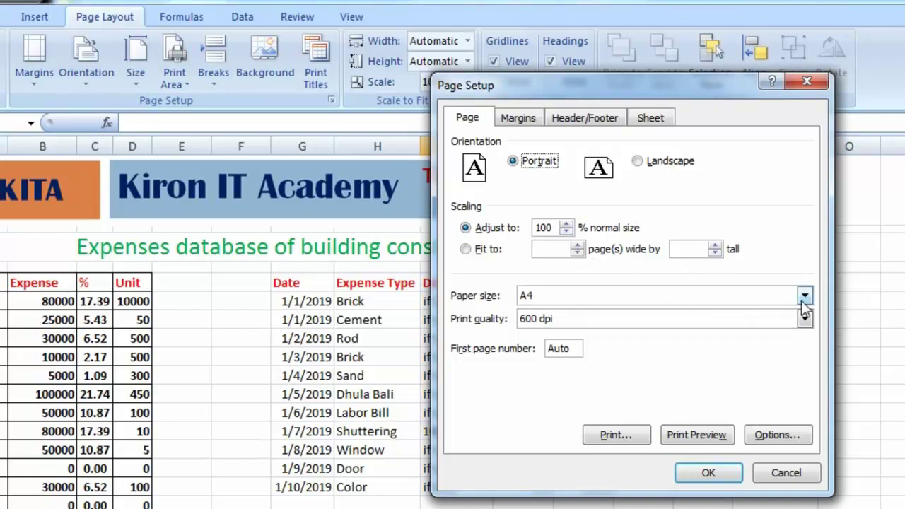
# Toggle horizontal and vertical page centring on and off, leaving both unchecked, then view Header/Footer settings
pyautogui.click(518, 117)
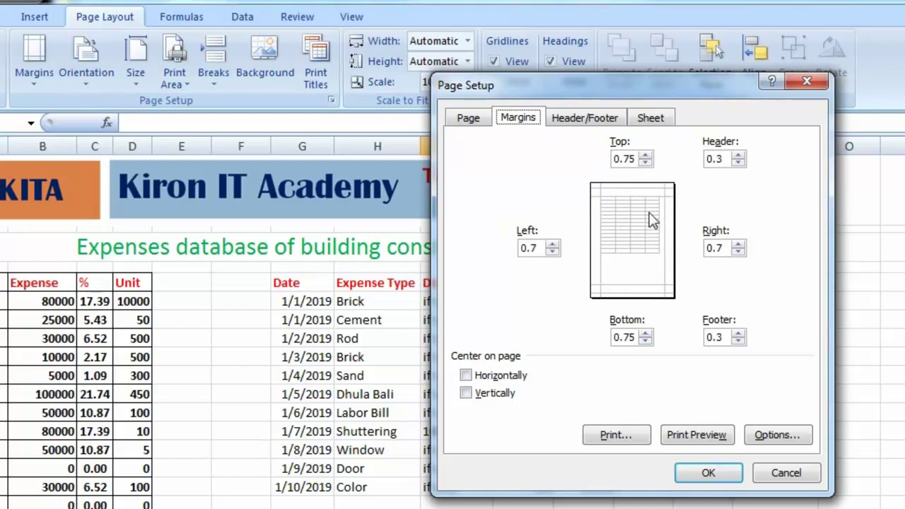
pyautogui.click(467, 375)
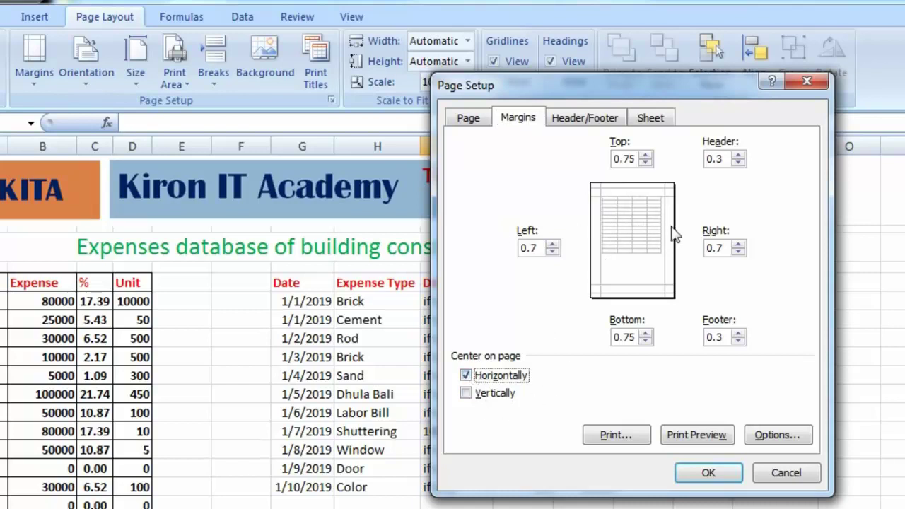
pyautogui.click(486, 394)
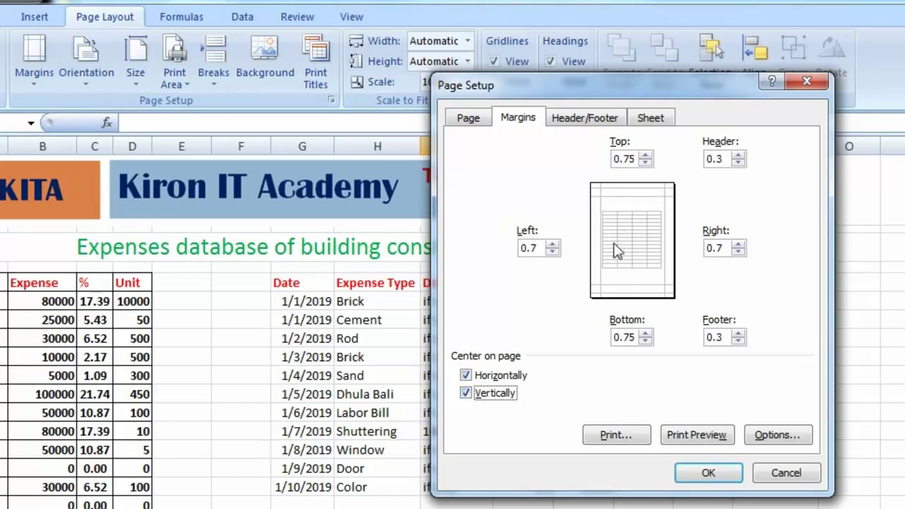
pyautogui.click(468, 376)
pyautogui.click(477, 396)
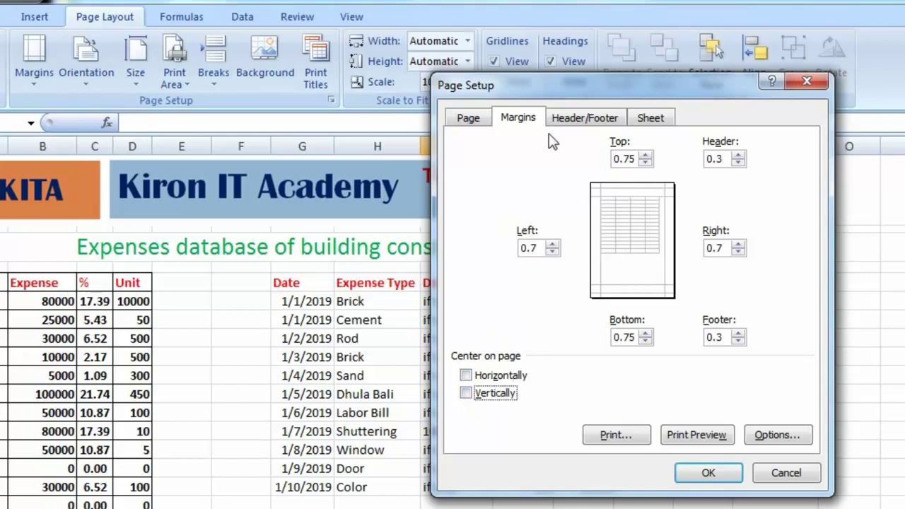
pyautogui.click(579, 118)
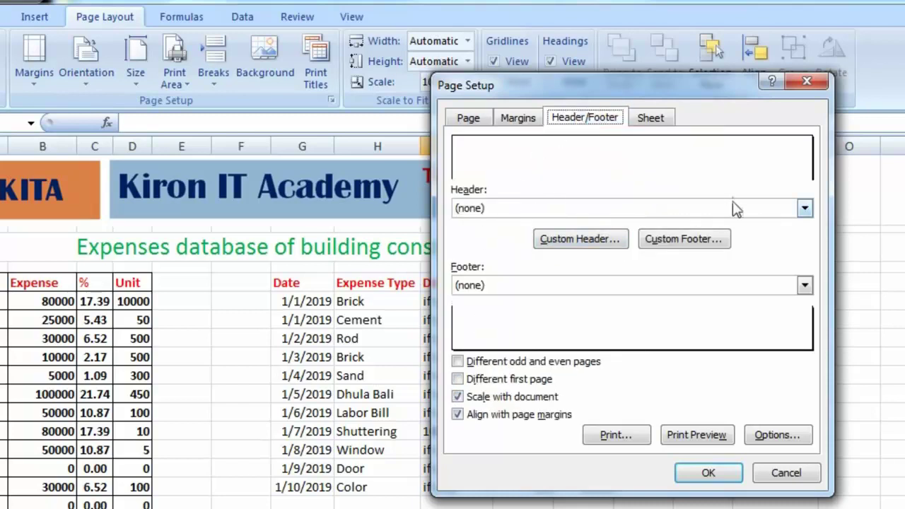
# Open the custom header editor and close it without changes
pyautogui.click(601, 244)
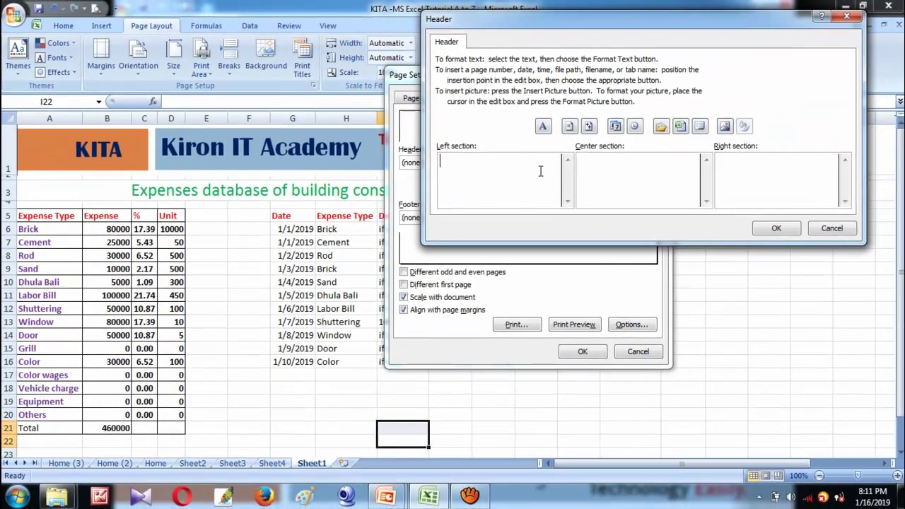
pyautogui.moveTo(699, 36); pyautogui.dragTo(605, 51)
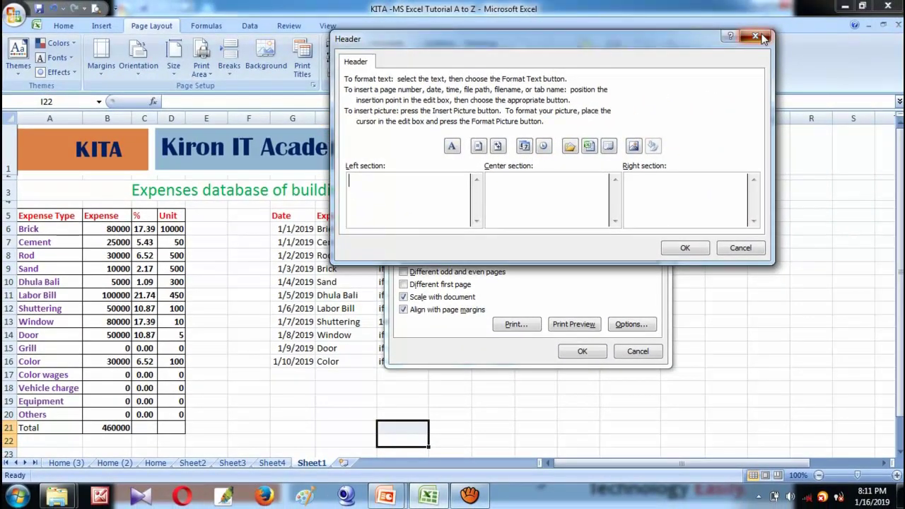
pyautogui.click(754, 34)
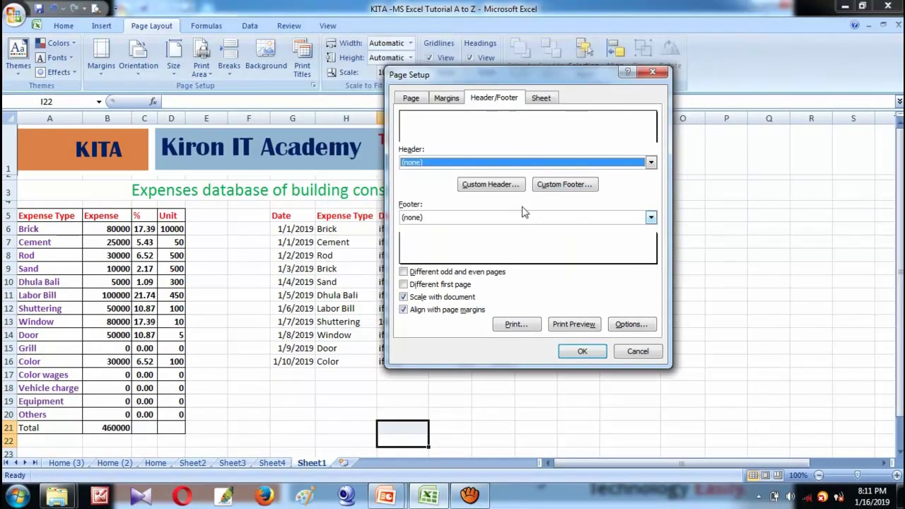
# Show the Sheet printing options and reposition the Page Setup window near the centre
pyautogui.click(544, 98)
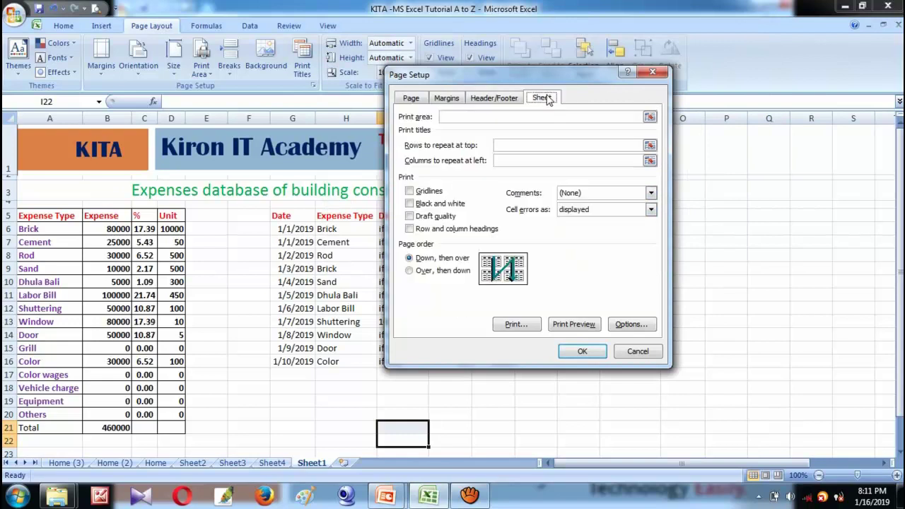
pyautogui.moveTo(573, 74); pyautogui.dragTo(493, 89)
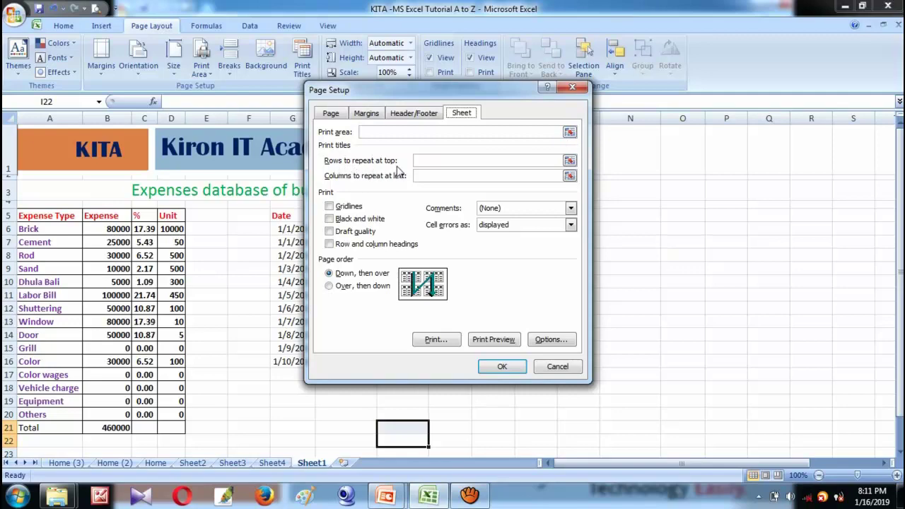
pyautogui.moveTo(500, 106); pyautogui.dragTo(818, 213)
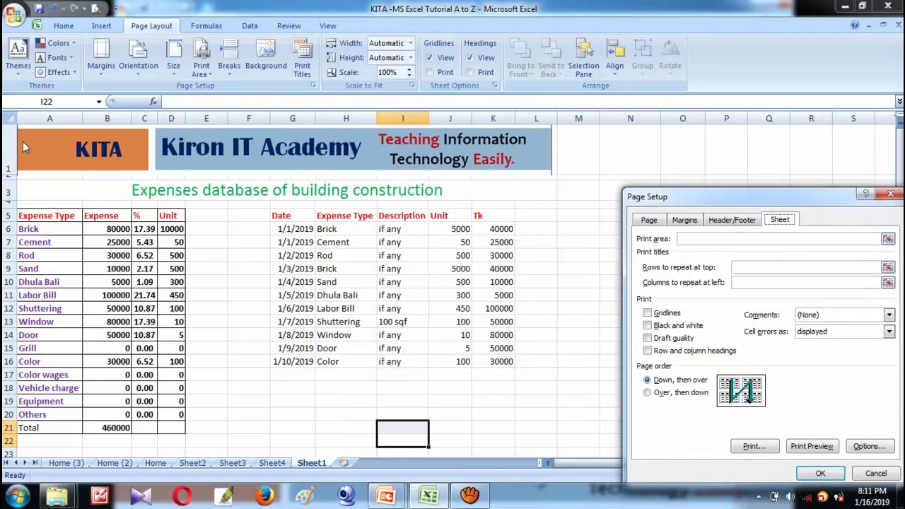
pyautogui.moveTo(841, 195); pyautogui.dragTo(643, 190)
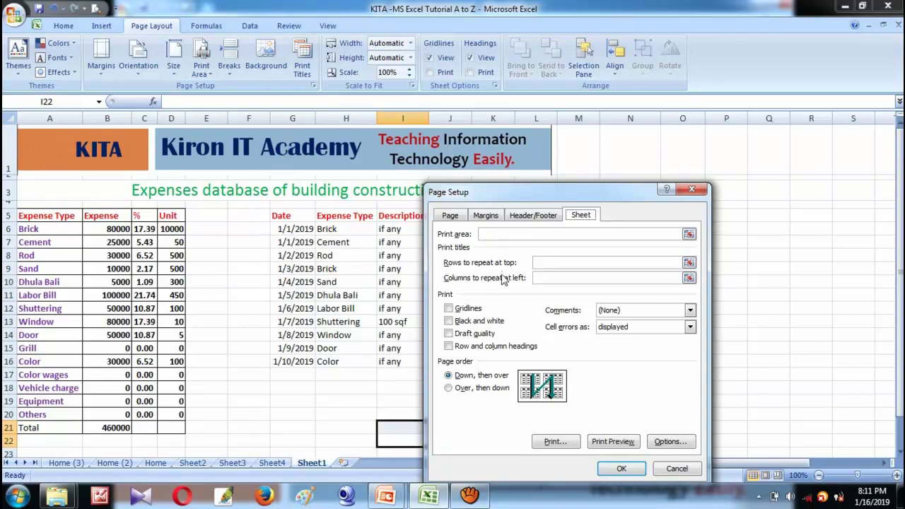
# Set row 6 as the row to repeat at the top of every page
pyautogui.click(689, 263)
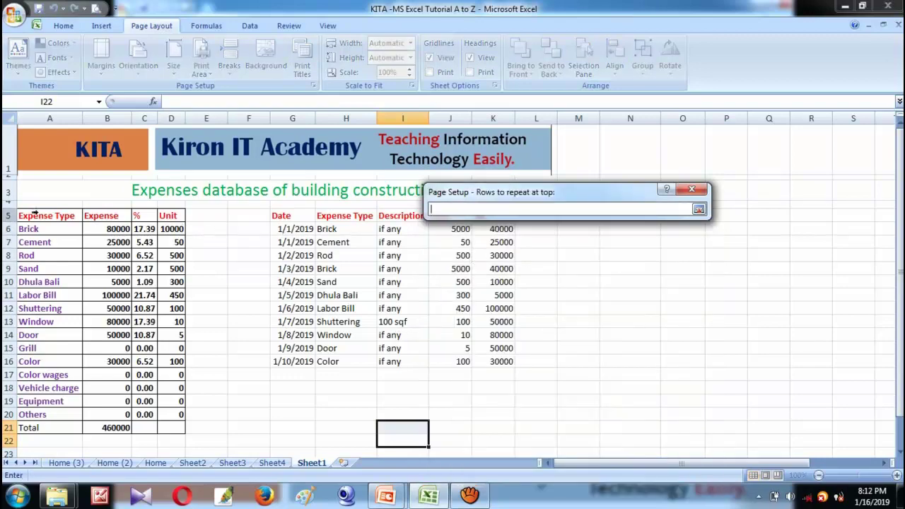
pyautogui.moveTo(29, 189); pyautogui.dragTo(9, 149)
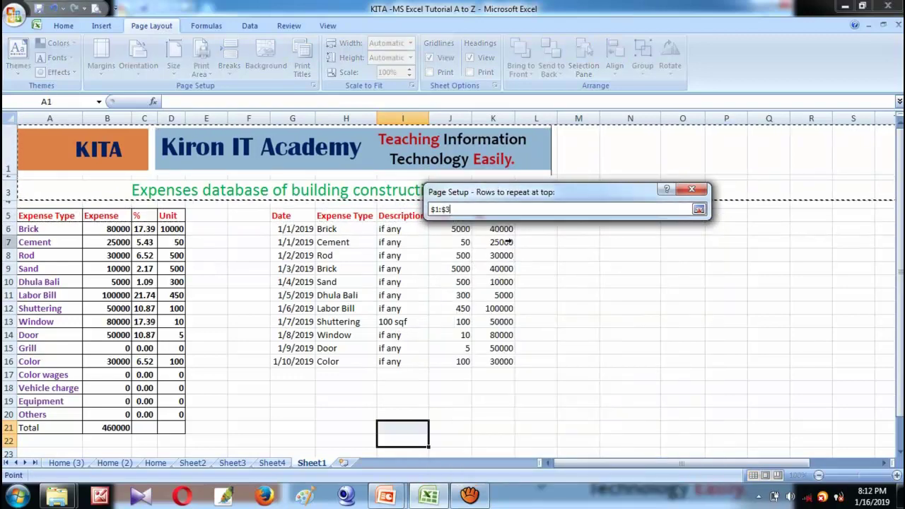
pyautogui.click(699, 209)
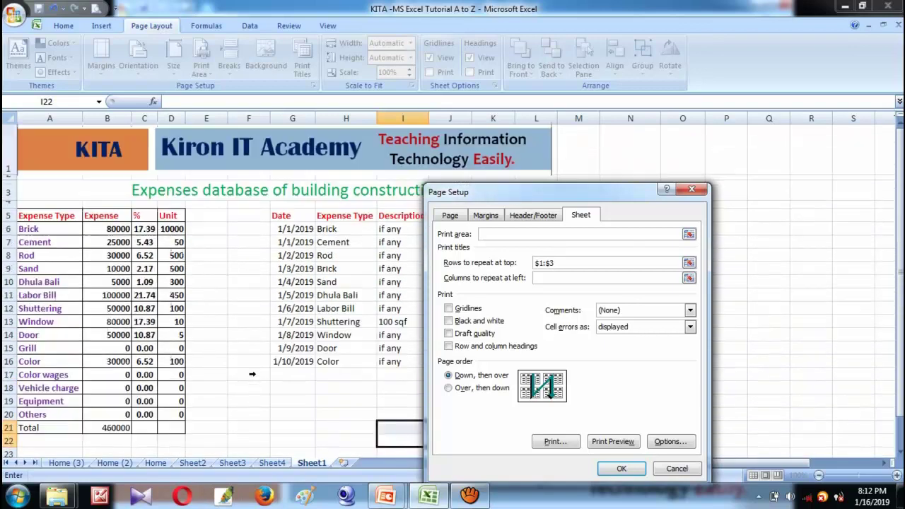
pyautogui.scroll(-4, 318, 379)
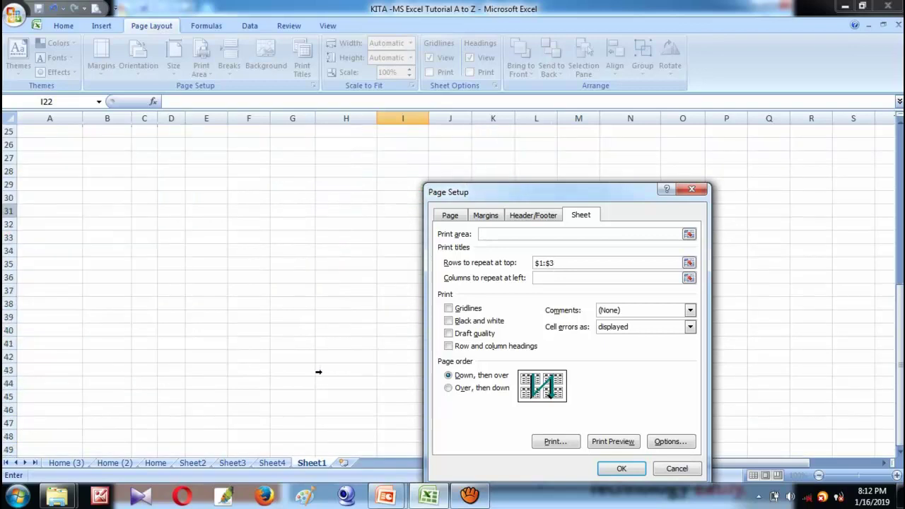
pyautogui.scroll(4, 319, 372)
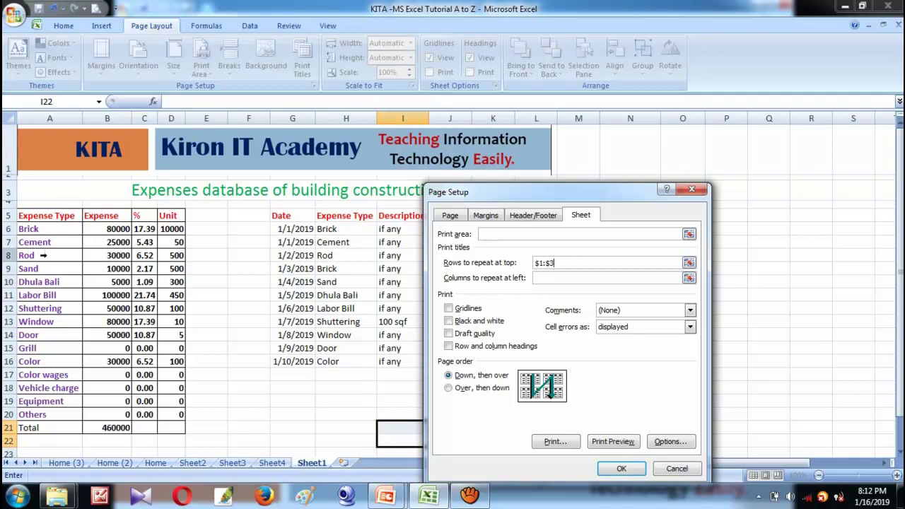
pyautogui.moveTo(8, 229); pyautogui.dragTo(8, 244)
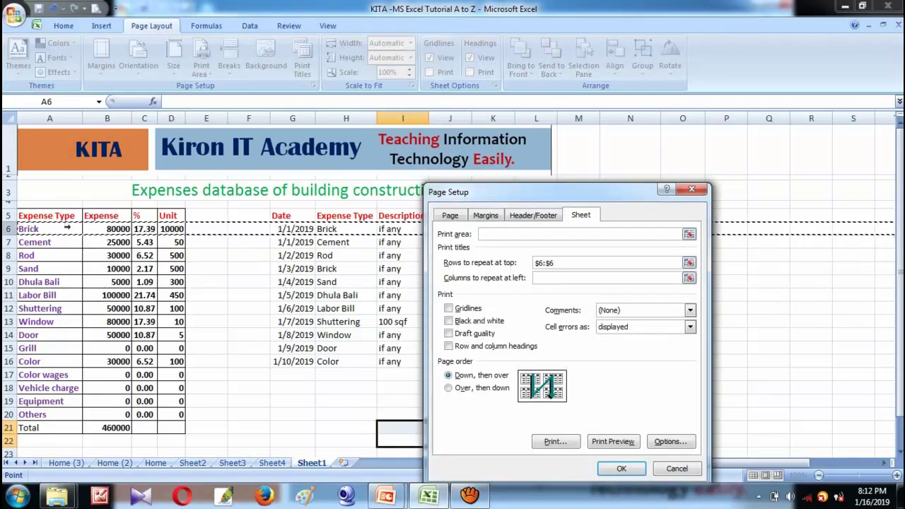
# Set columns A through L to repeat at left and confirm the print titles
pyautogui.click(689, 278)
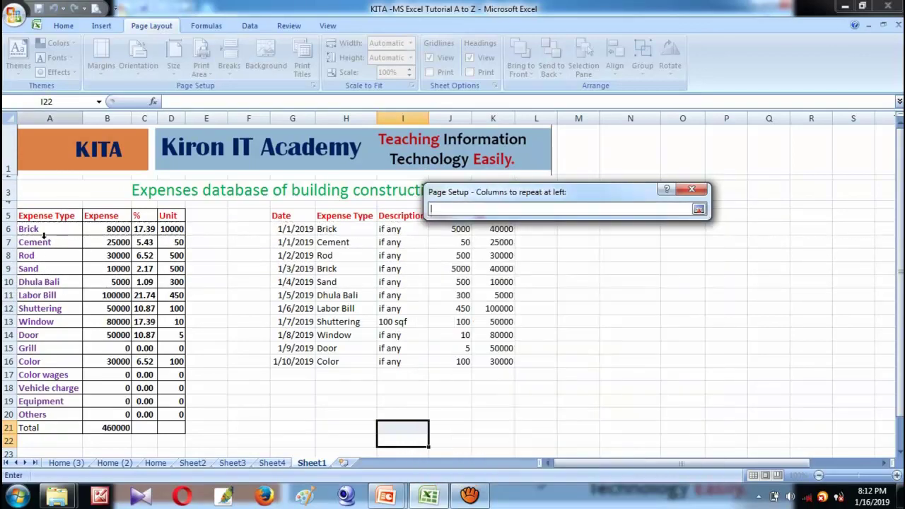
pyautogui.scroll(-4, 40, 385)
pyautogui.scroll(-1, 37, 384)
pyautogui.scroll(5, 37, 324)
pyautogui.click(698, 208)
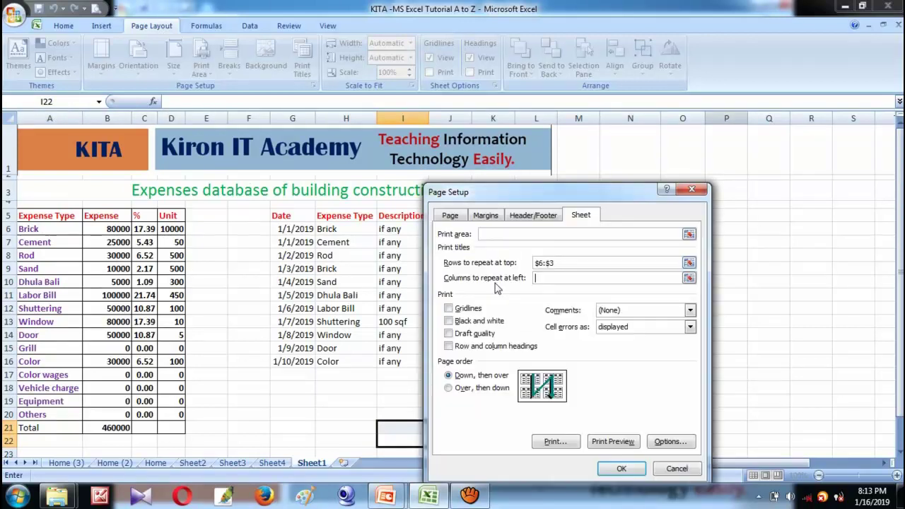
pyautogui.click(687, 278)
pyautogui.moveTo(50, 118); pyautogui.dragTo(536, 119)
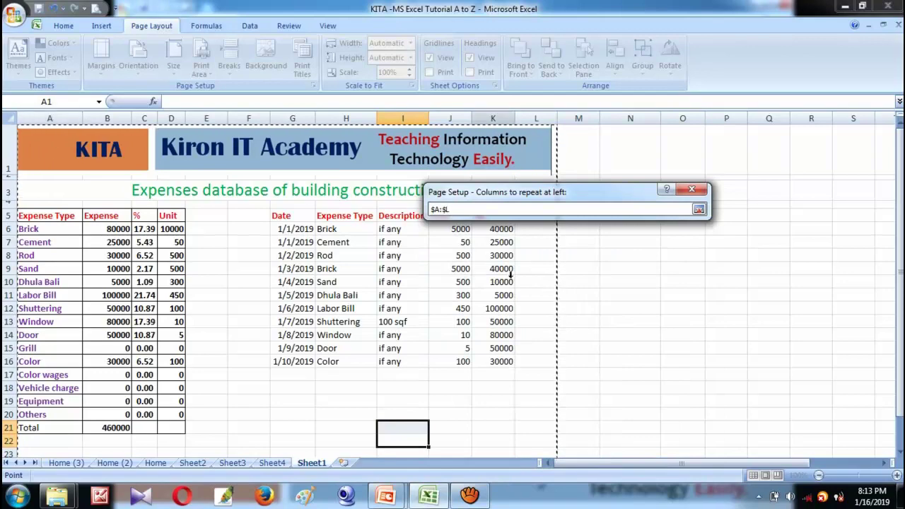
pyautogui.press('Return')
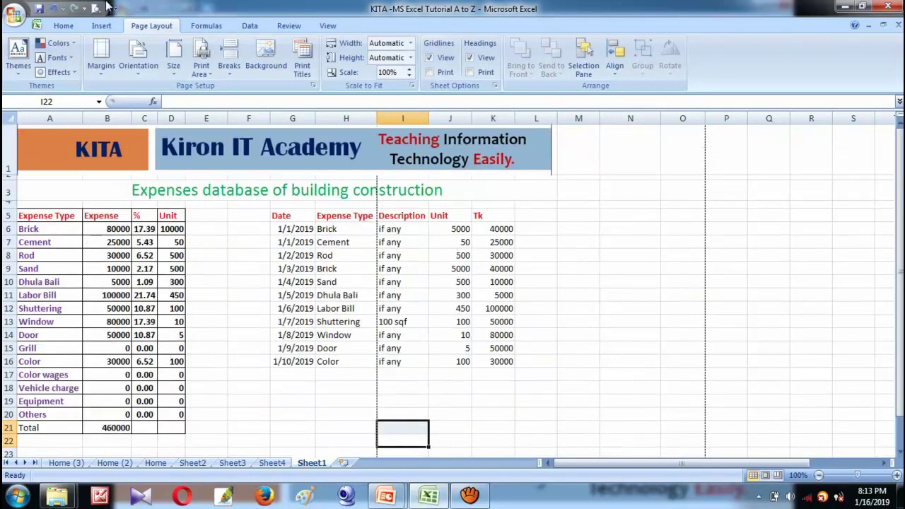
pyautogui.click(96, 8)
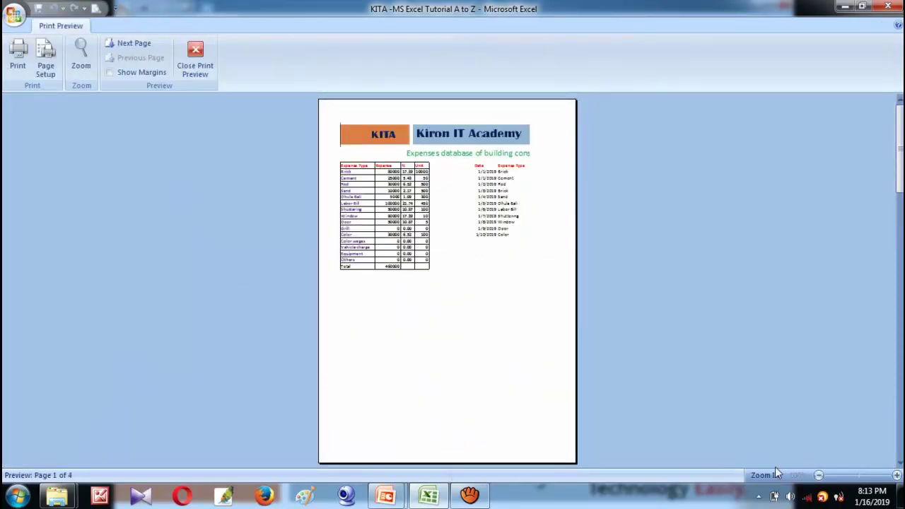
pyautogui.click(440, 271)
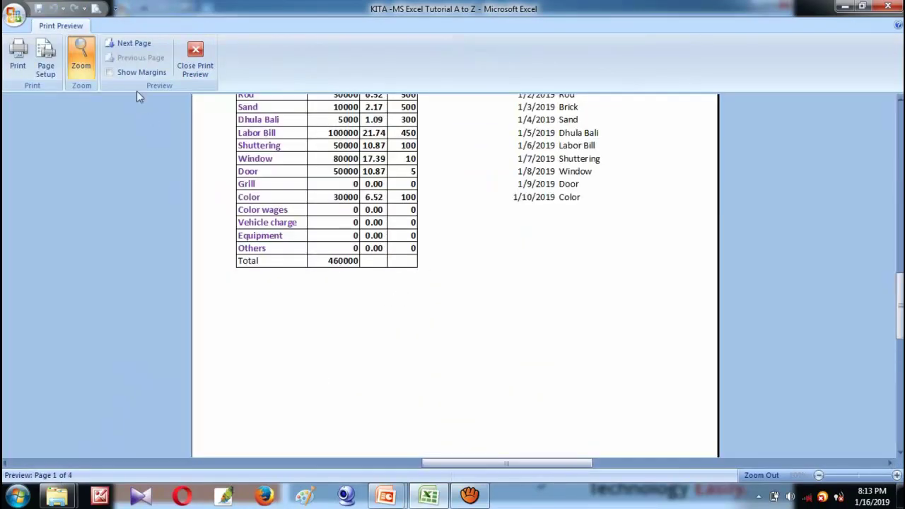
pyautogui.click(128, 41)
pyautogui.scroll(5, 323, 260)
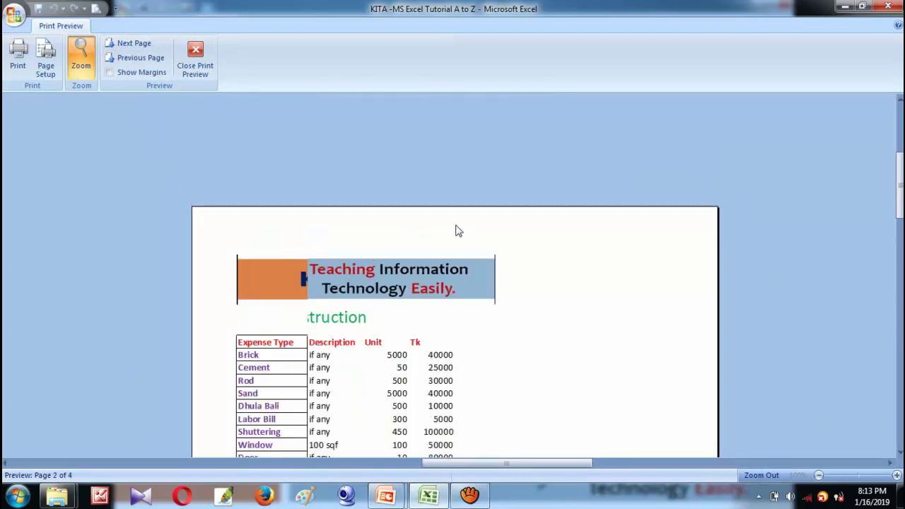
# Switch the page to landscape and preview the resulting printout
pyautogui.click(196, 58)
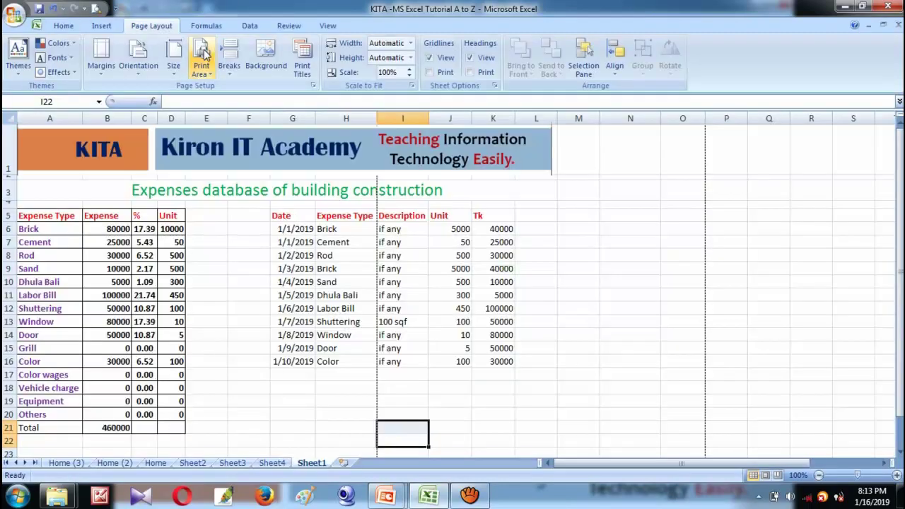
pyautogui.click(138, 61)
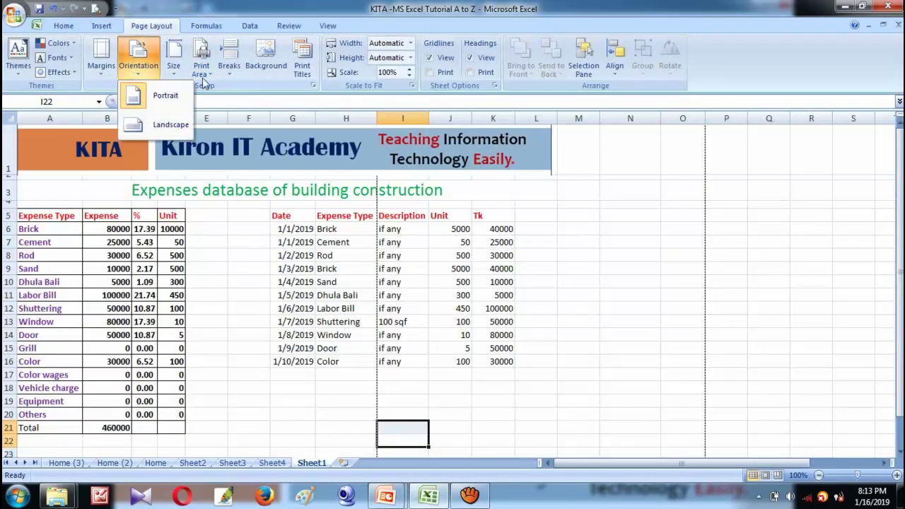
pyautogui.click(166, 125)
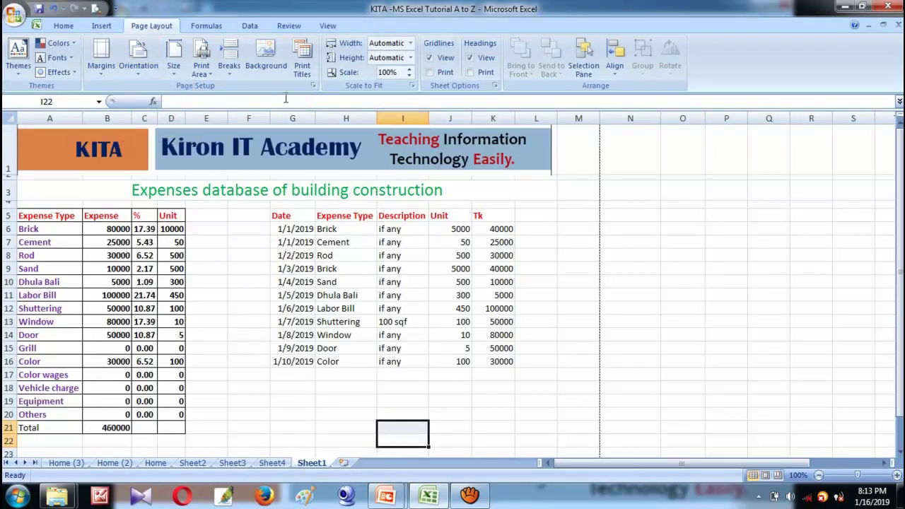
pyautogui.click(96, 8)
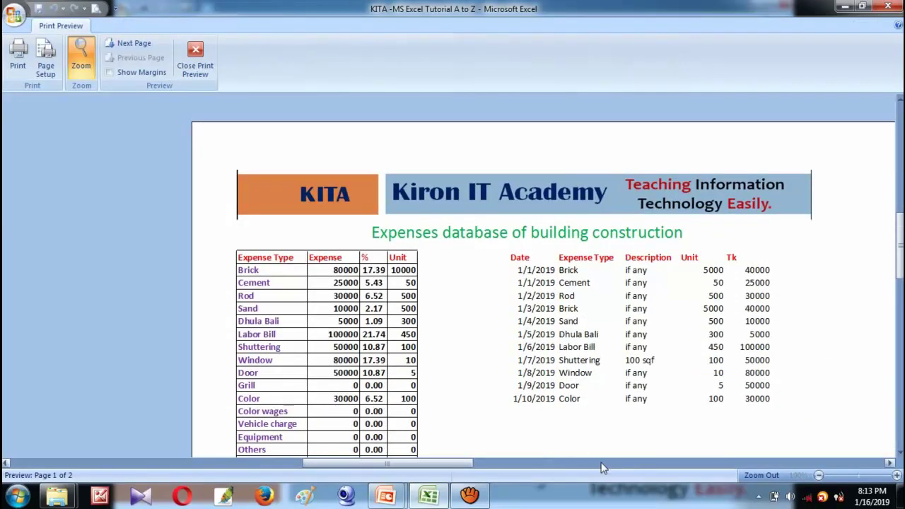
pyautogui.moveTo(414, 463); pyautogui.dragTo(515, 440)
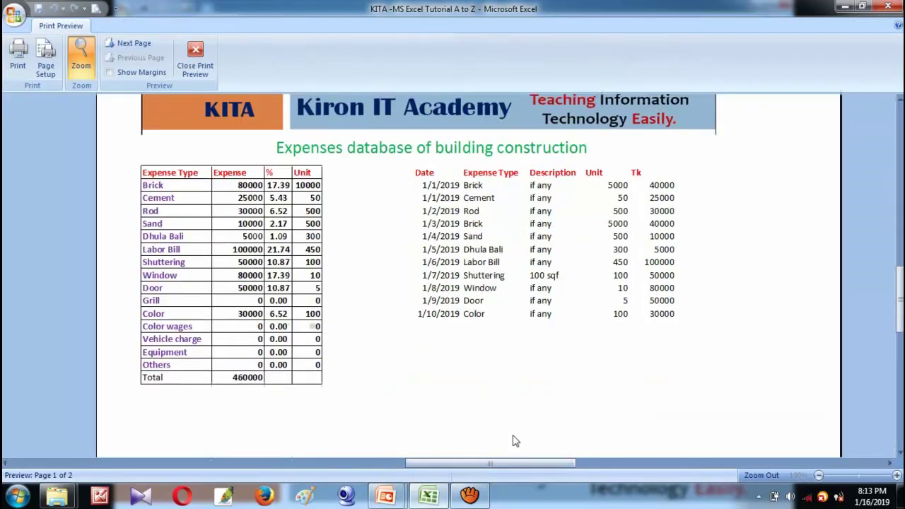
pyautogui.scroll(2, 515, 441)
# Try portrait orientation, then set the sheet back to landscape
pyautogui.click(194, 67)
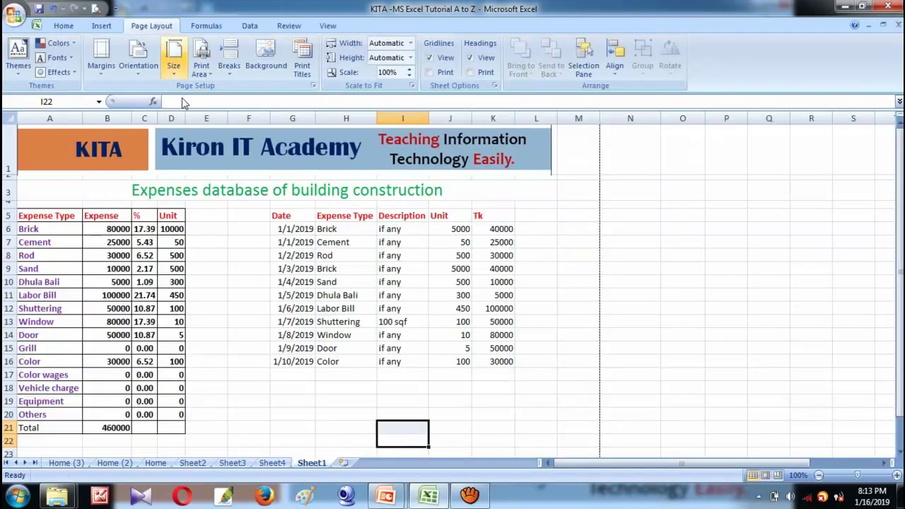
pyautogui.click(139, 60)
pyautogui.click(158, 120)
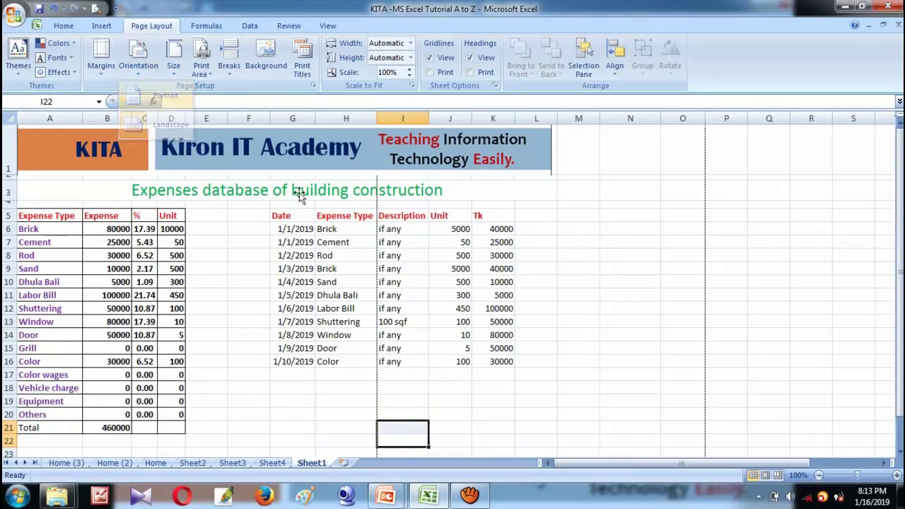
pyautogui.scroll(-5, 274, 229)
pyautogui.scroll(1, 249, 240)
pyautogui.scroll(4, 250, 241)
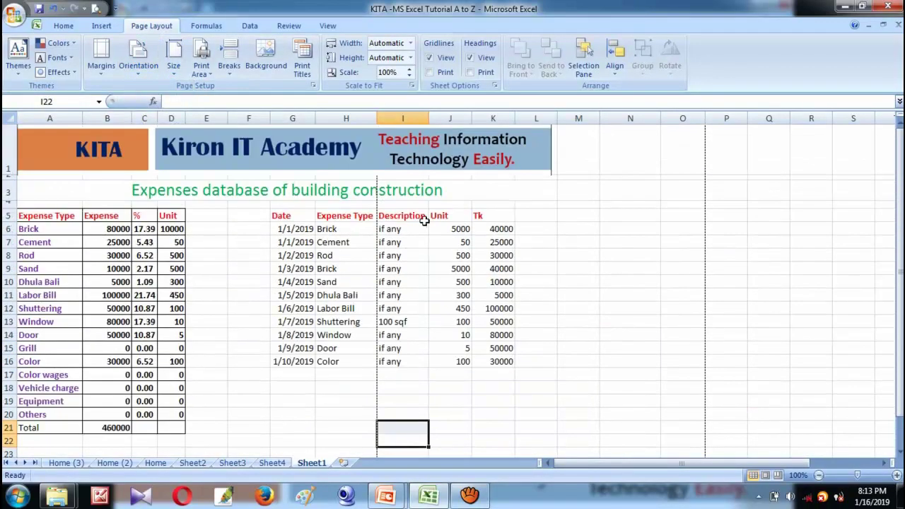
pyautogui.click(142, 75)
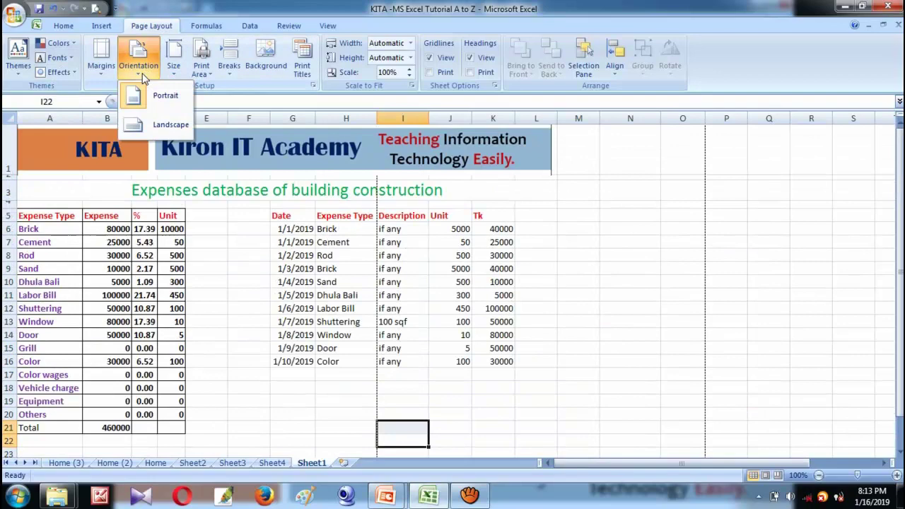
pyautogui.click(154, 127)
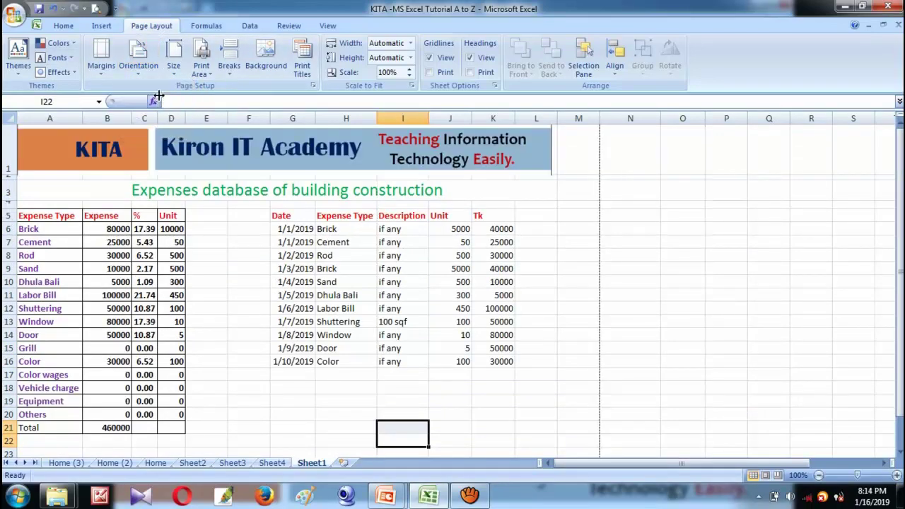
# Browse the paper size list leaving A4 selected, then show the Print Area choices
pyautogui.click(174, 71)
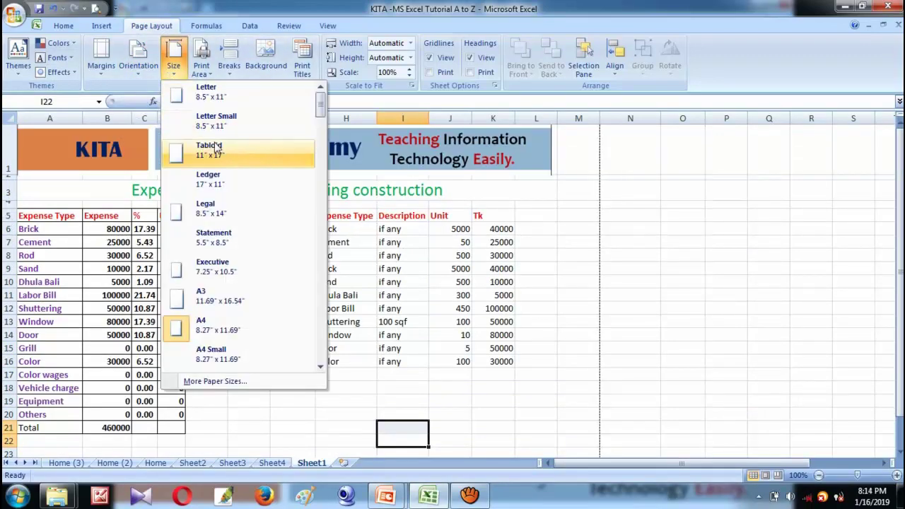
pyautogui.scroll(-4, 210, 147)
pyautogui.scroll(4, 209, 147)
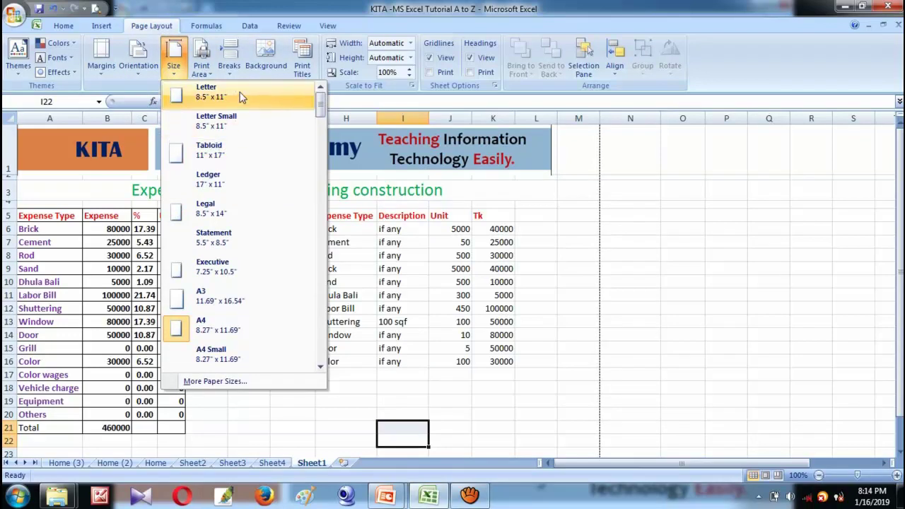
pyautogui.scroll(-1, 256, 242)
pyautogui.scroll(1, 236, 236)
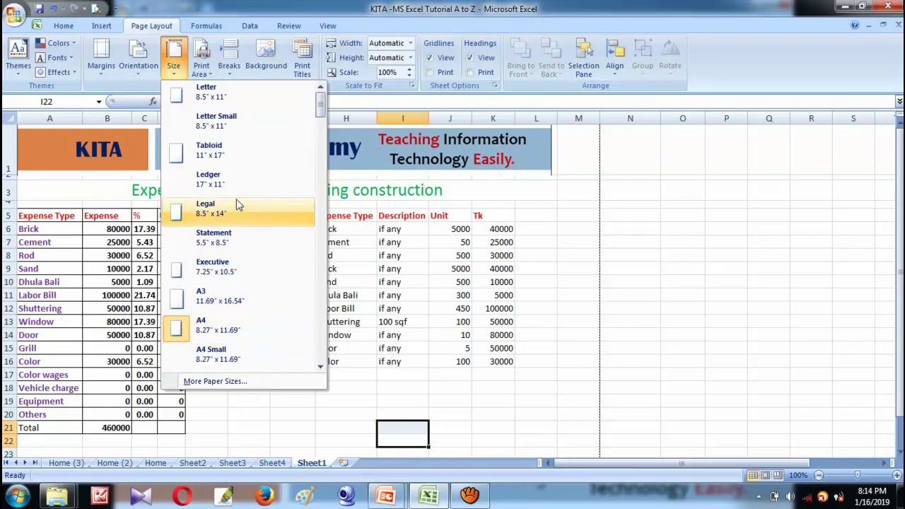
pyautogui.scroll(-1, 236, 199)
pyautogui.scroll(-1, 233, 282)
pyautogui.scroll(-3, 237, 304)
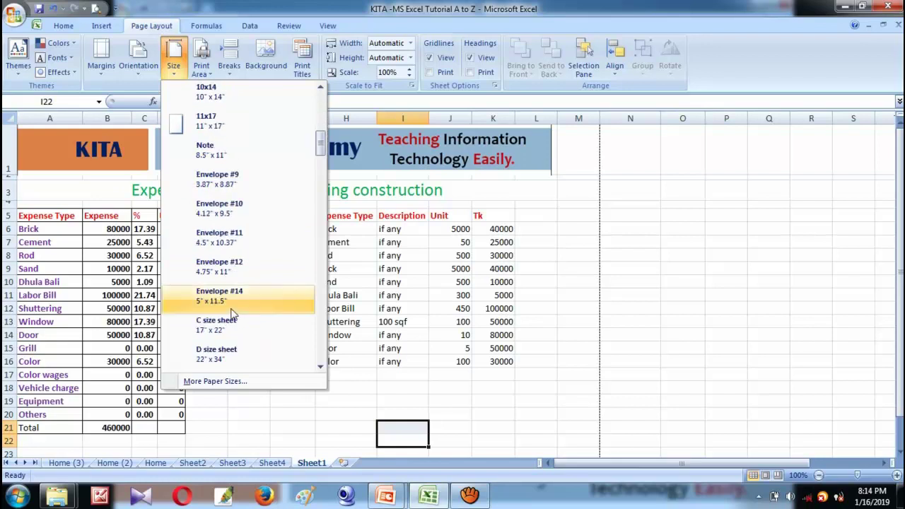
pyautogui.scroll(4, 236, 311)
pyautogui.scroll(1, 244, 241)
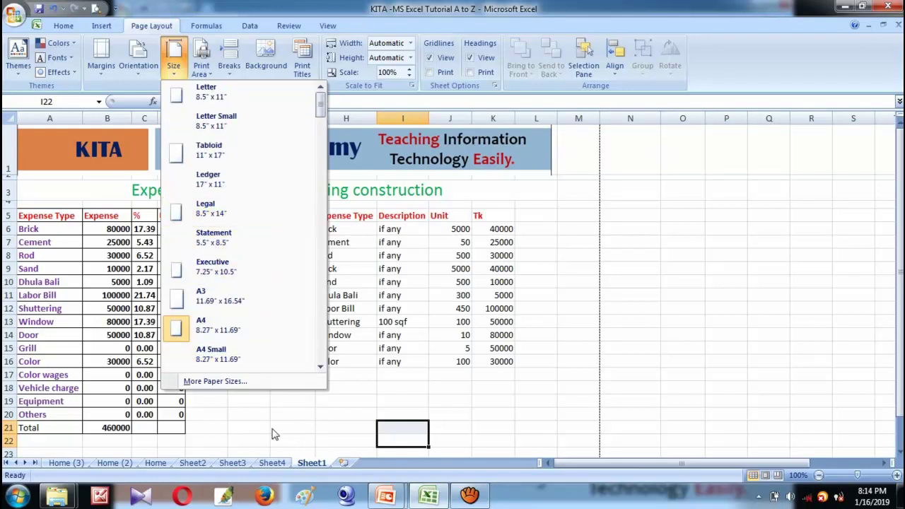
pyautogui.click(177, 74)
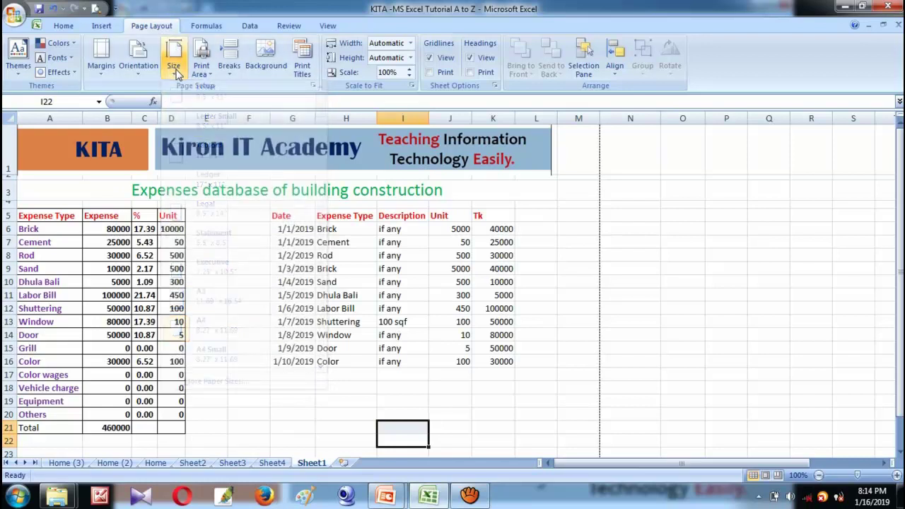
pyautogui.click(174, 69)
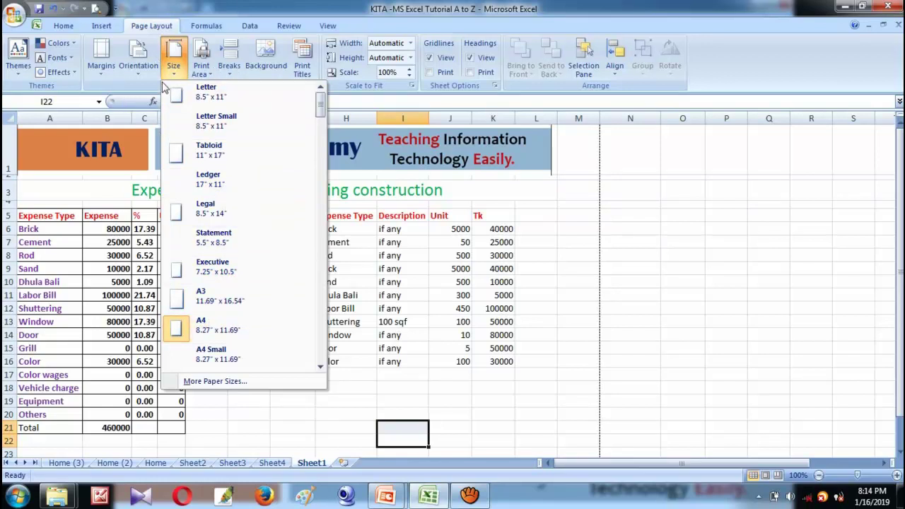
pyautogui.click(201, 68)
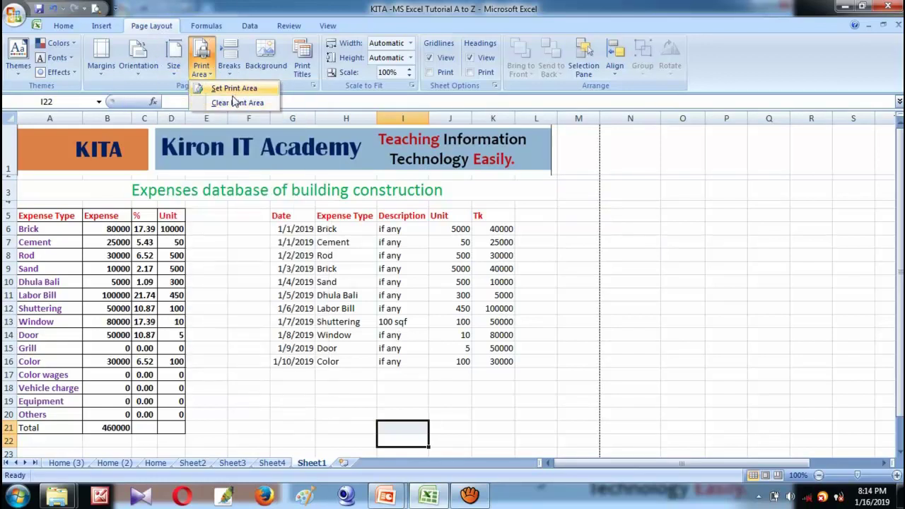
# Select the expense-type table A5:D21 and set it as the print area
pyautogui.click(84, 222)
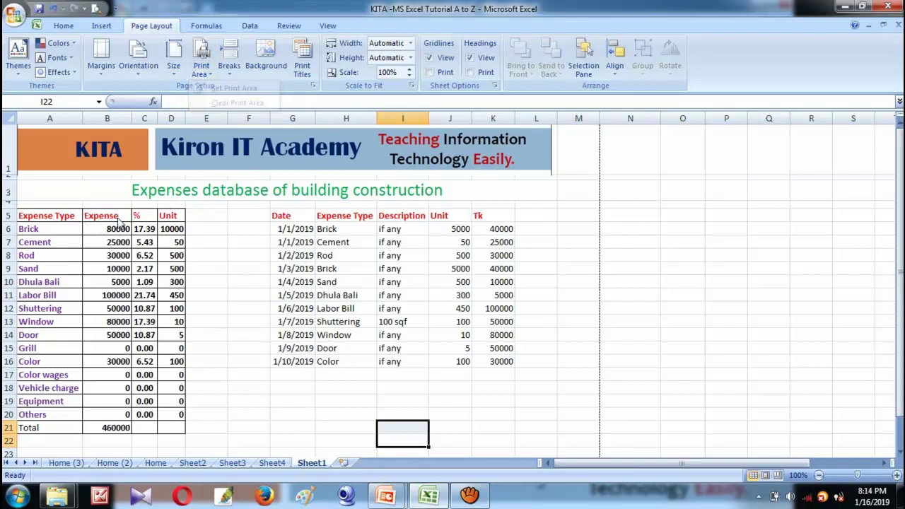
pyautogui.moveTo(22, 213)
pyautogui.mouseDown()
pyautogui.moveTo(172, 420)
pyautogui.moveTo(165, 428)
pyautogui.mouseUp()
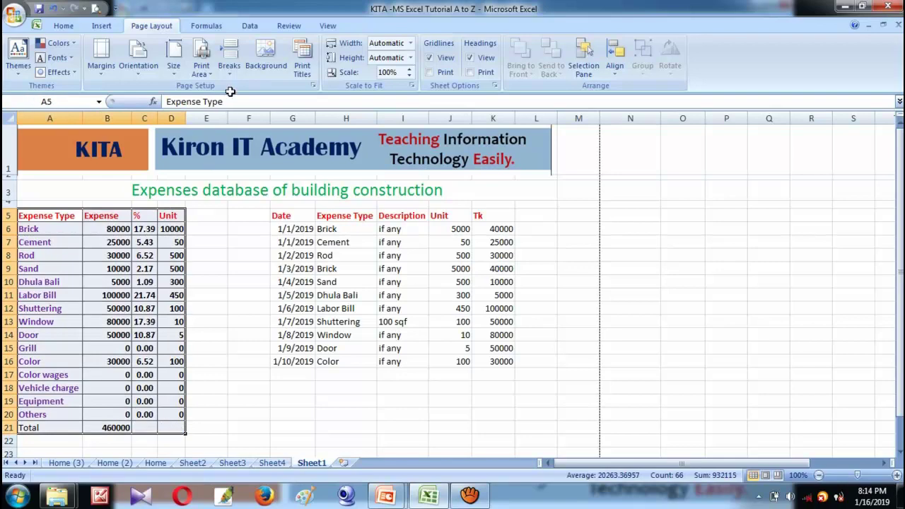
pyautogui.click(201, 67)
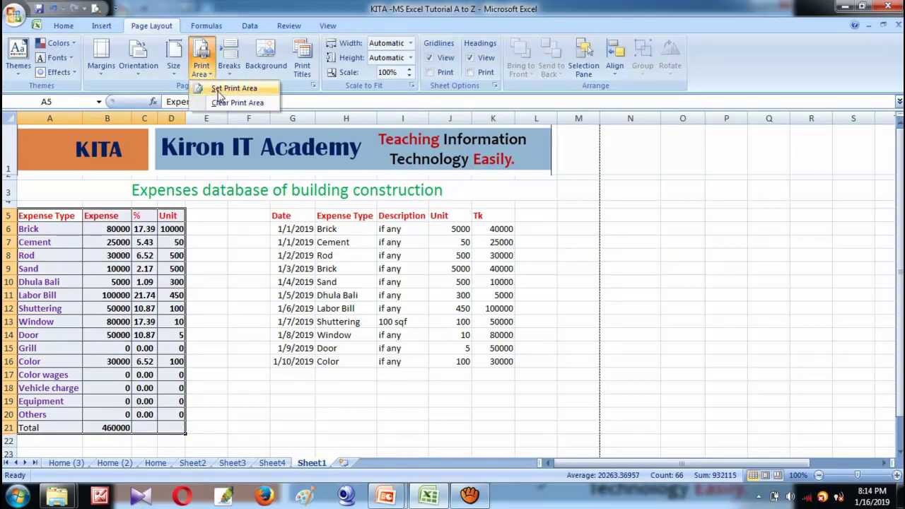
pyautogui.click(234, 89)
# Preview the single-page print area and check page break options without changing them
pyautogui.click(212, 333)
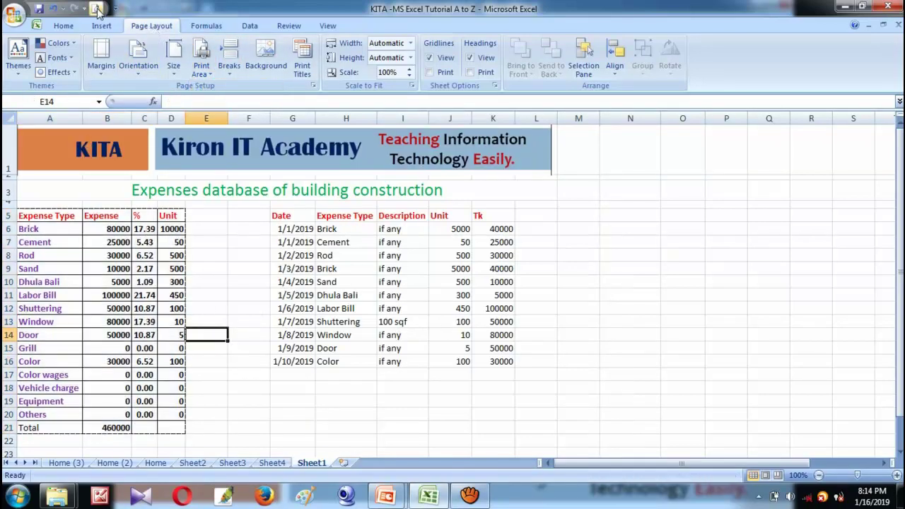
pyautogui.click(96, 8)
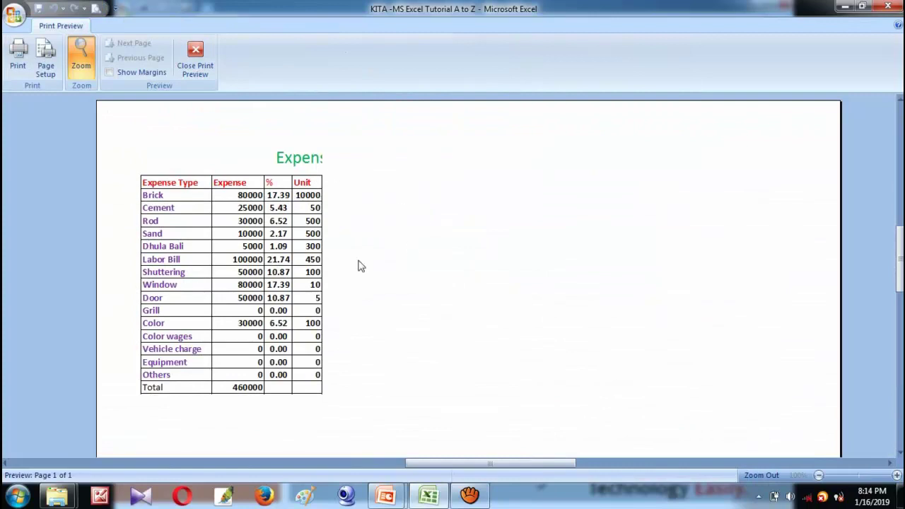
pyautogui.click(195, 56)
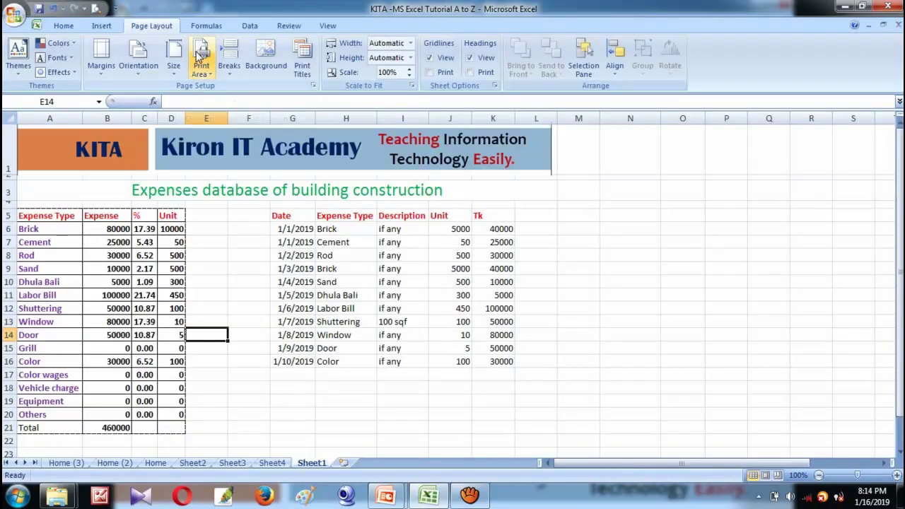
pyautogui.click(228, 65)
pyautogui.click(229, 65)
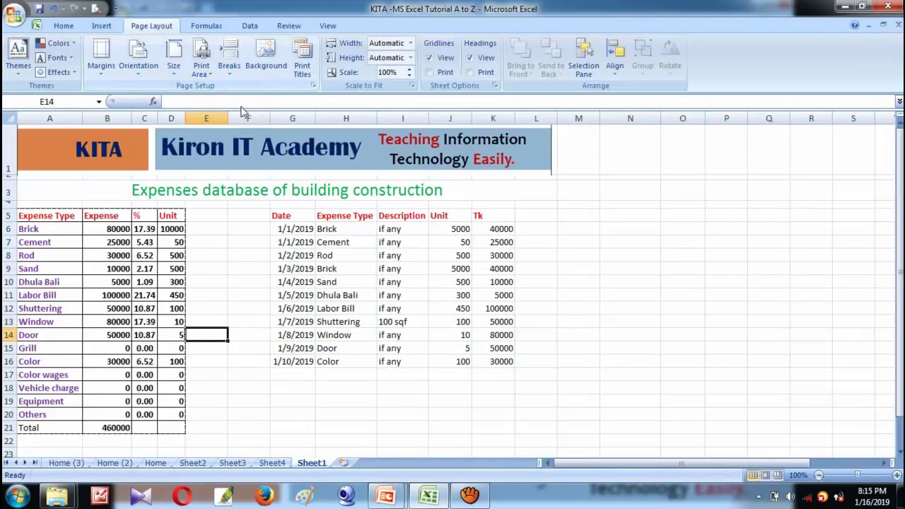
# Insert a page break at cell E14, then remove it again
pyautogui.click(228, 65)
pyautogui.click(261, 88)
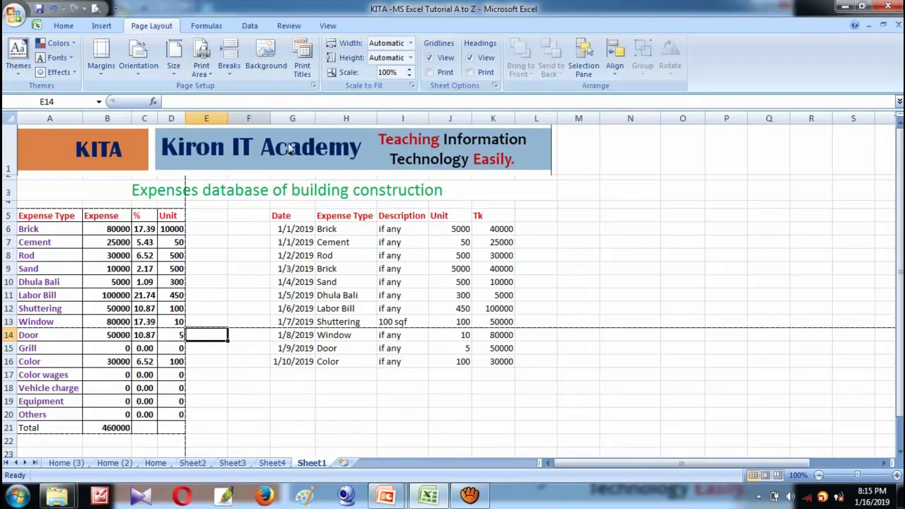
pyautogui.scroll(-5, 280, 284)
pyautogui.scroll(5, 281, 283)
pyautogui.scroll(-1, 259, 228)
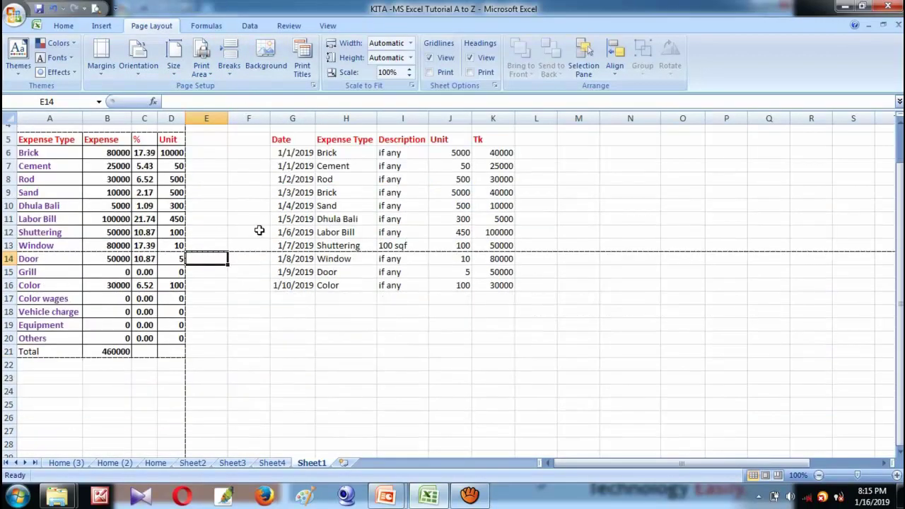
pyautogui.scroll(1, 256, 212)
pyautogui.click(228, 71)
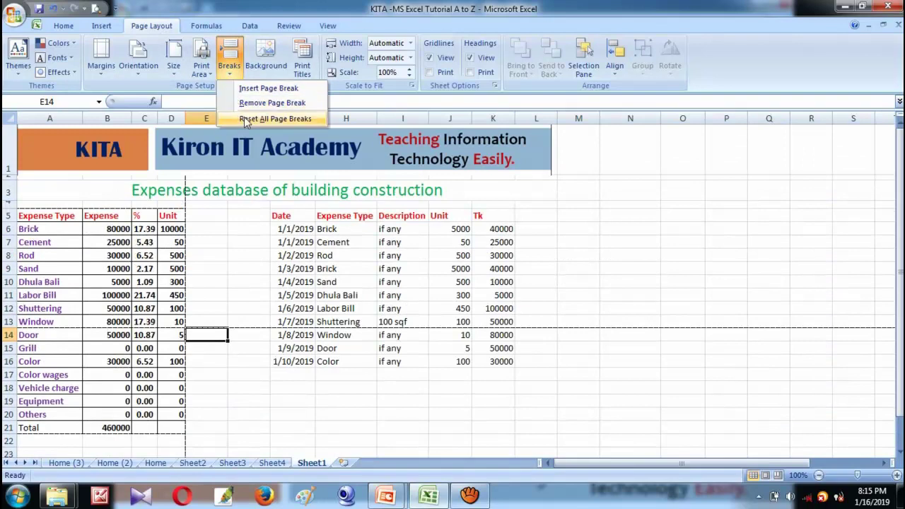
pyautogui.click(248, 103)
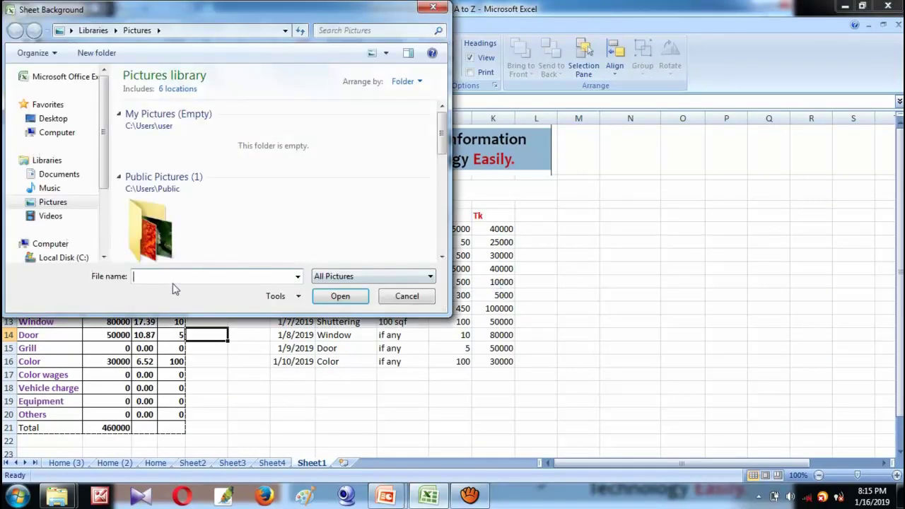
# Choose a picture from the Sample Pictures folder as the sheet background
pyautogui.doubleClick(154, 229)
pyautogui.doubleClick(384, 147)
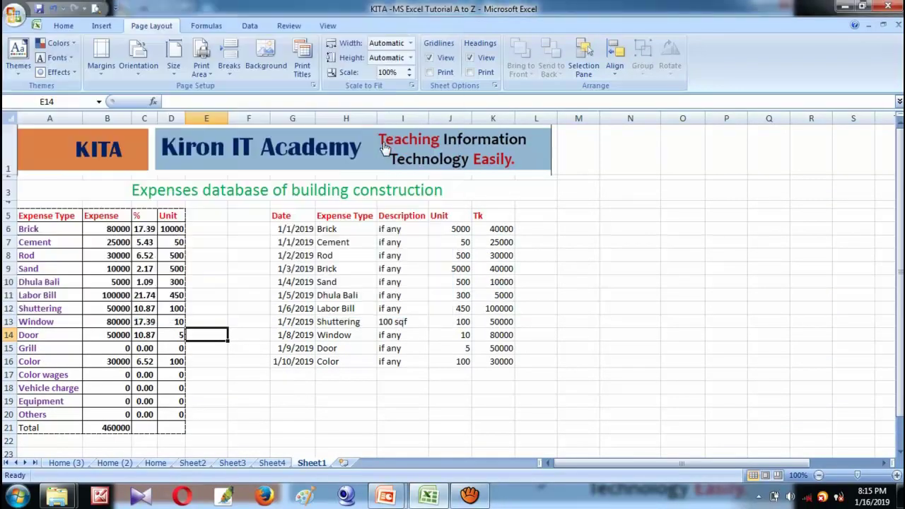
pyautogui.scroll(-6, 481, 276)
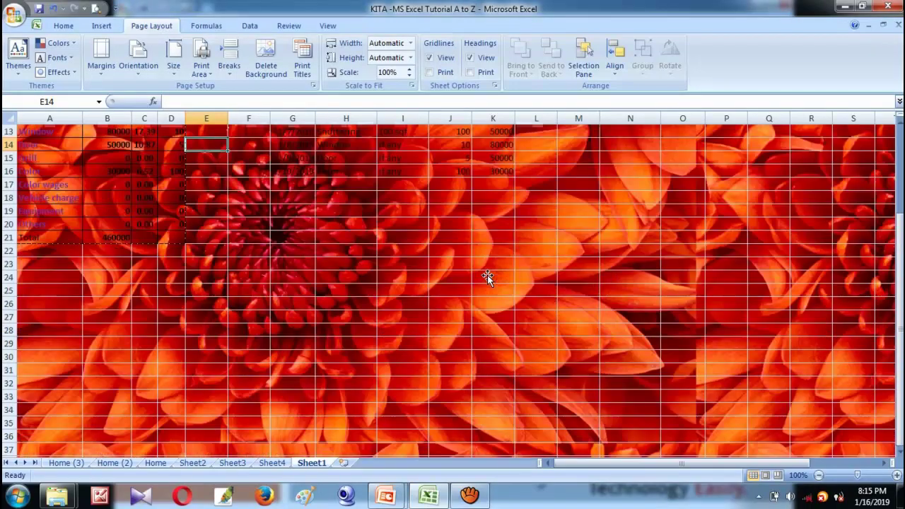
pyautogui.scroll(6, 439, 302)
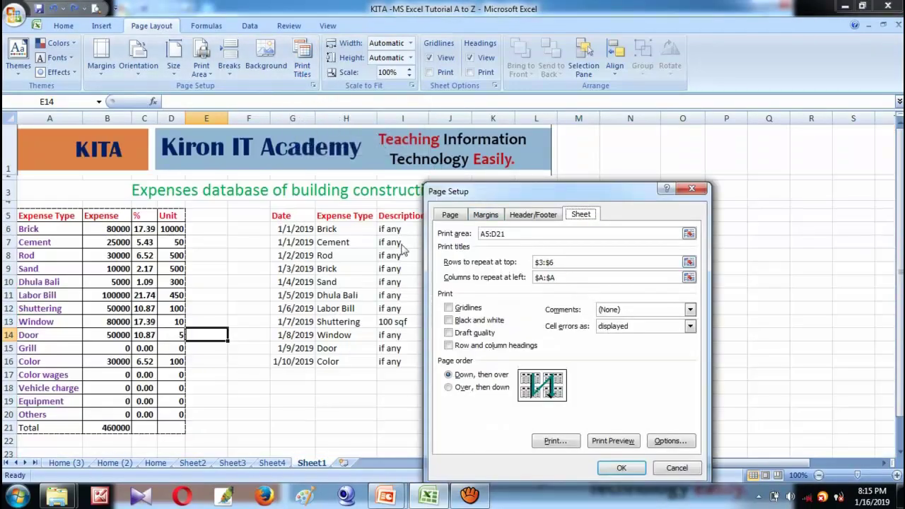
# Empty Rows to repeat at top, Columns to repeat at left and Print area in Page Setup, then confirm
pyautogui.moveTo(431, 198); pyautogui.dragTo(234, 106)
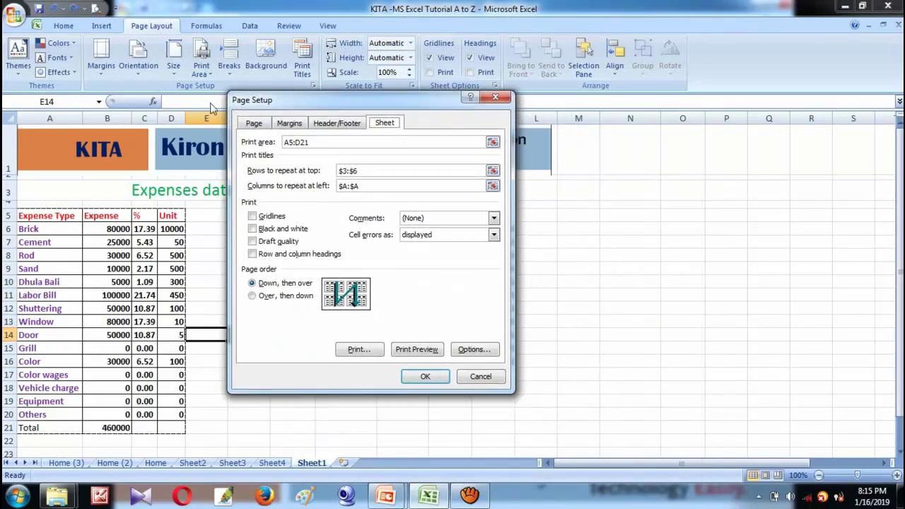
pyautogui.moveTo(394, 102); pyautogui.dragTo(391, 147)
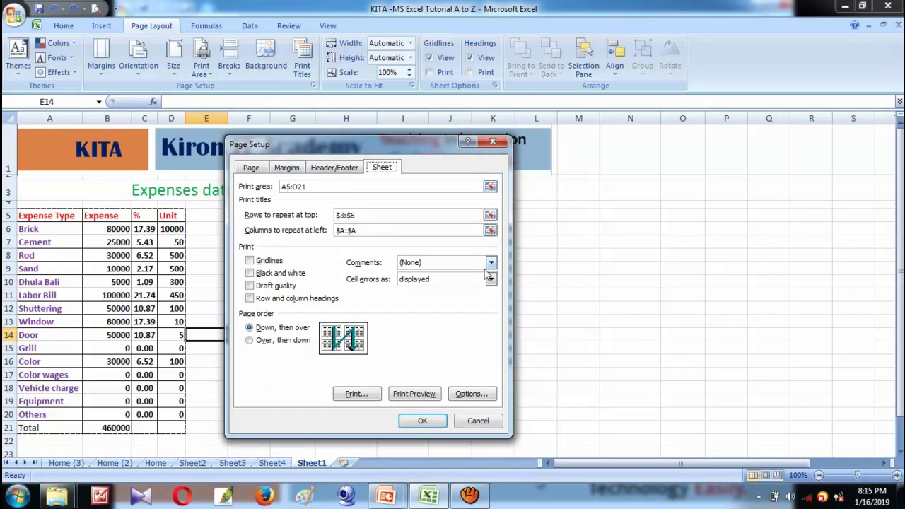
pyautogui.click(366, 216)
pyautogui.press('BackSpace')
pyautogui.press('BackSpace')
pyautogui.press('BackSpace')
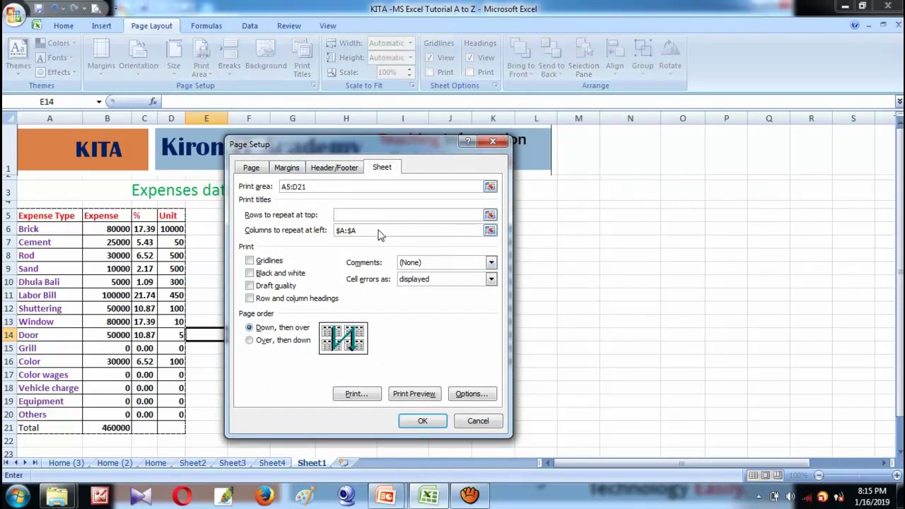
pyautogui.press('BackSpace')
pyautogui.press('BackSpace')
pyautogui.press('BackSpace')
pyautogui.click(323, 187)
pyautogui.press('BackSpace')
pyautogui.press('BackSpace')
pyautogui.press('BackSpace')
pyautogui.click(418, 422)
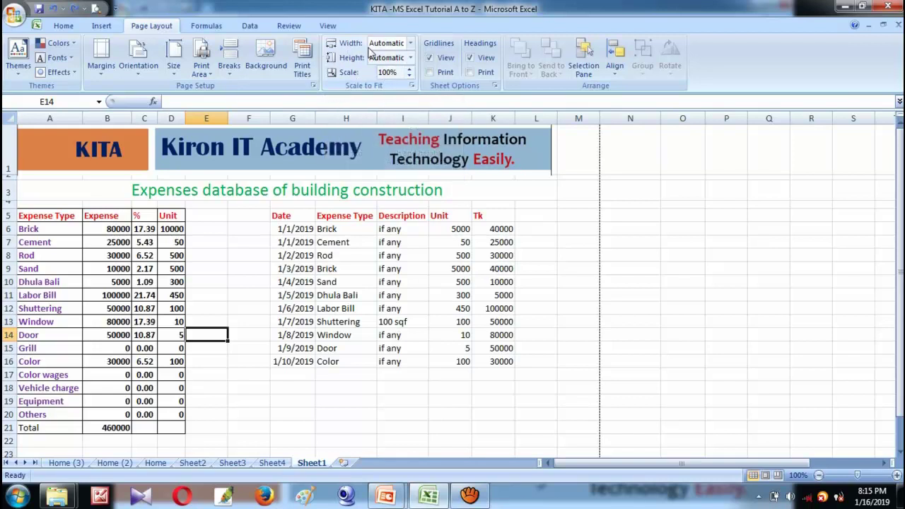
# Leave the page width fit at Automatic and switch the page orientation to Portrait
pyautogui.click(411, 44)
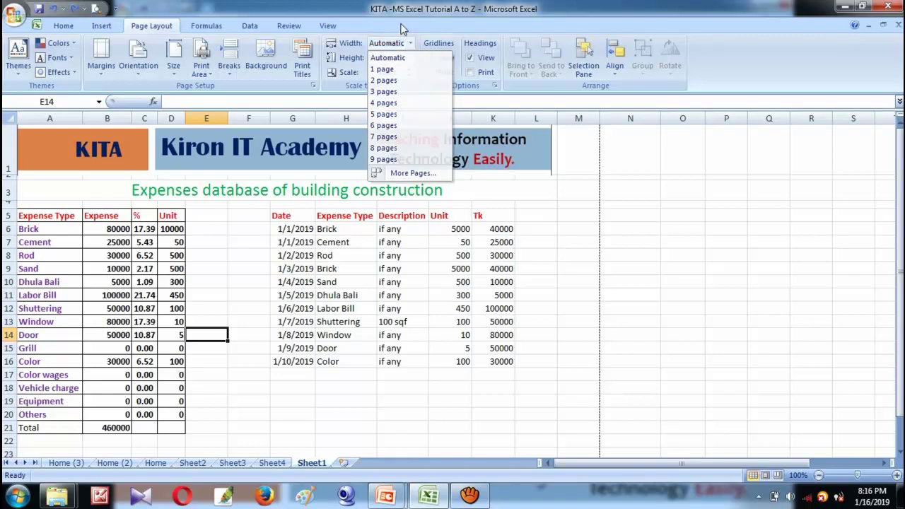
pyautogui.click(403, 32)
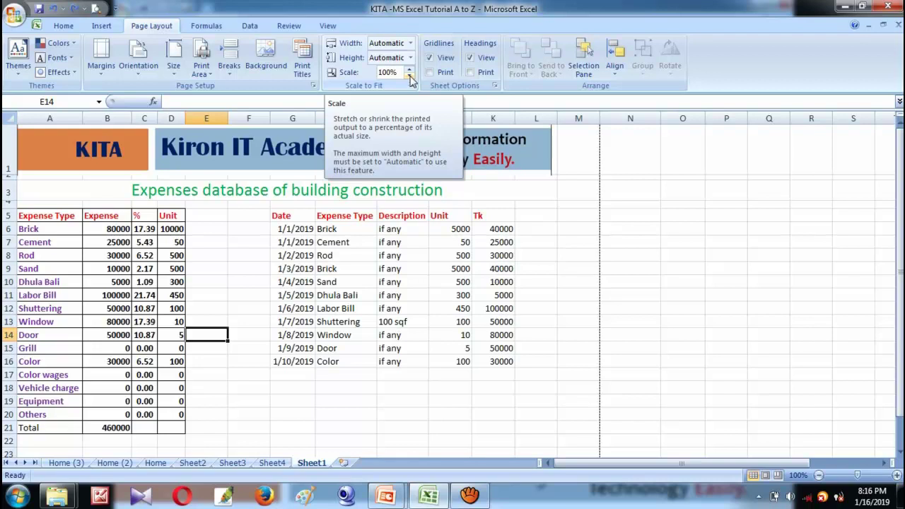
pyautogui.click(450, 255)
pyautogui.click(138, 77)
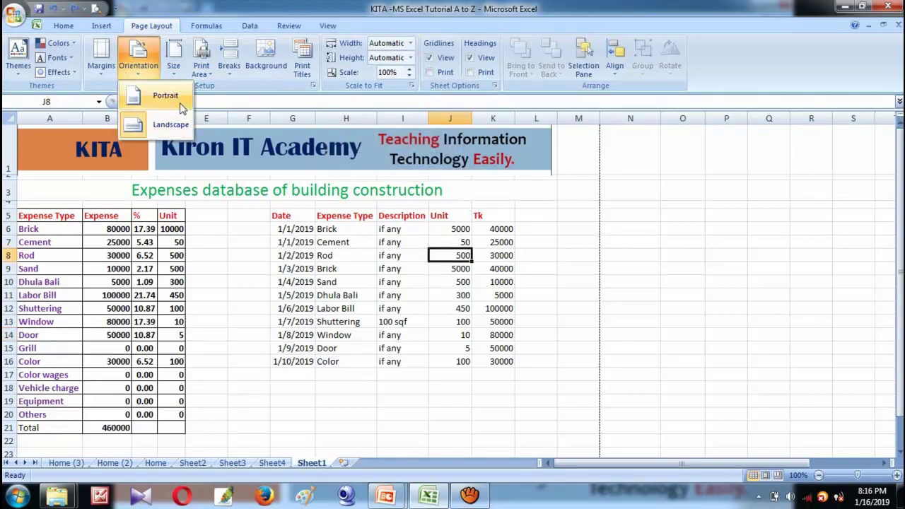
pyautogui.click(164, 97)
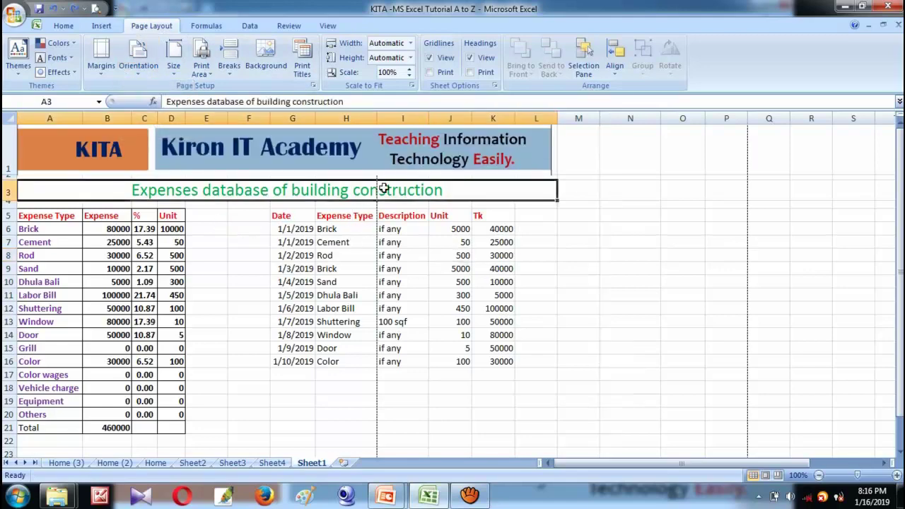
# Preview the portrait printout, now three pages with a break after column H
pyautogui.moveTo(380, 186); pyautogui.dragTo(401, 222)
pyautogui.click(495, 395)
pyautogui.hotkey('ctrl', 'F2')
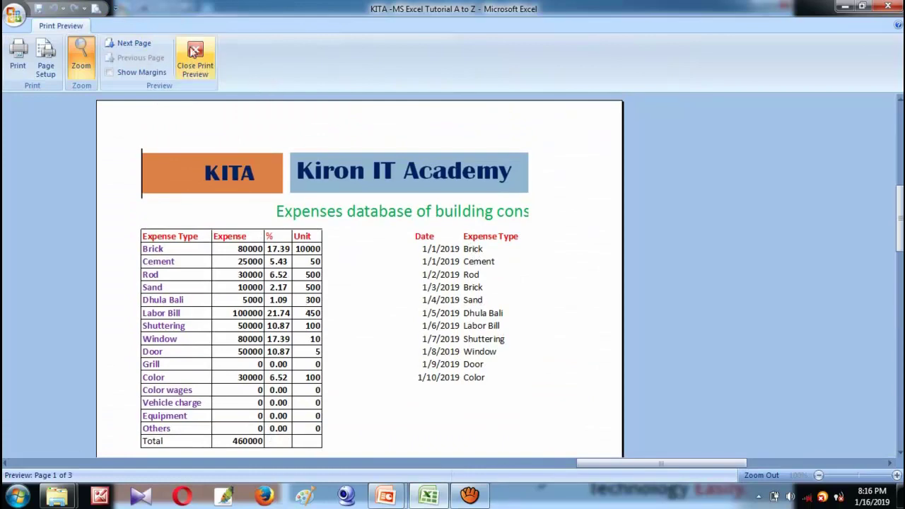
pyautogui.click(196, 59)
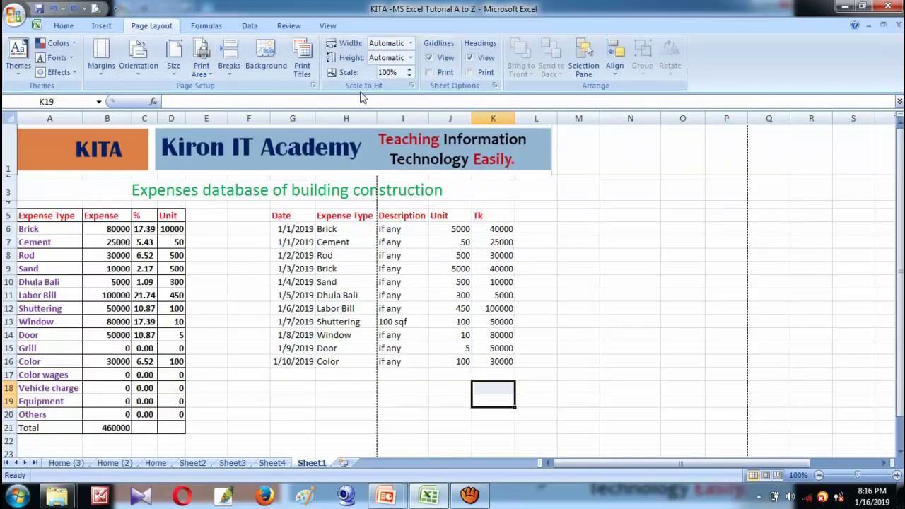
# Lower the print scale in four steps, past 90% and 80%, and preview the pages
pyautogui.click(409, 77)
pyautogui.click(409, 77)
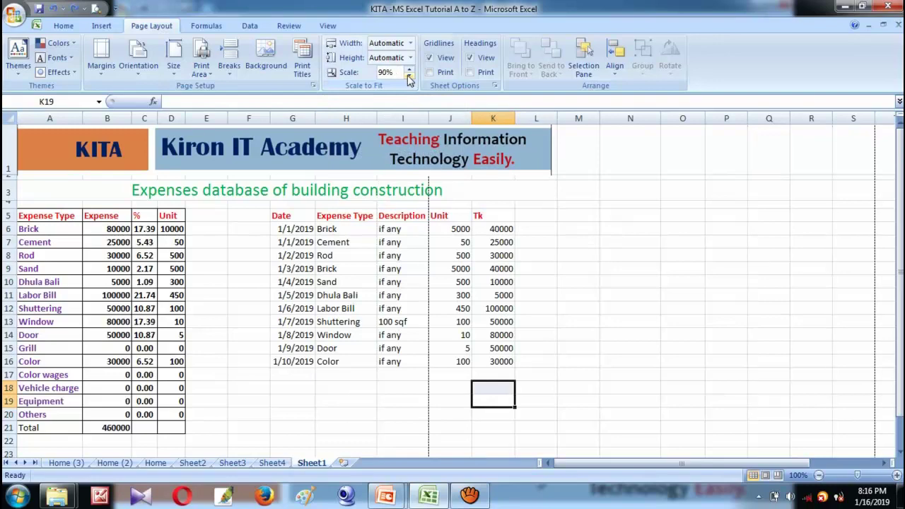
pyautogui.click(409, 76)
pyautogui.click(409, 76)
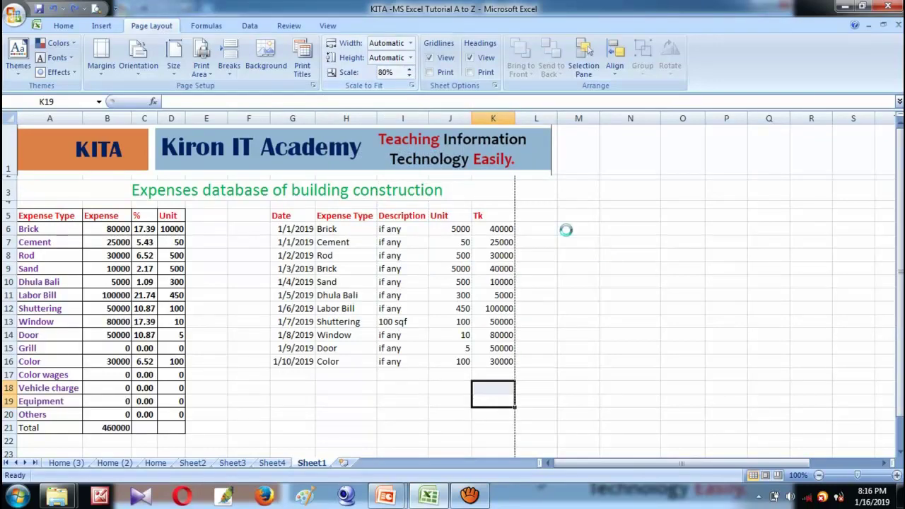
pyautogui.click(95, 9)
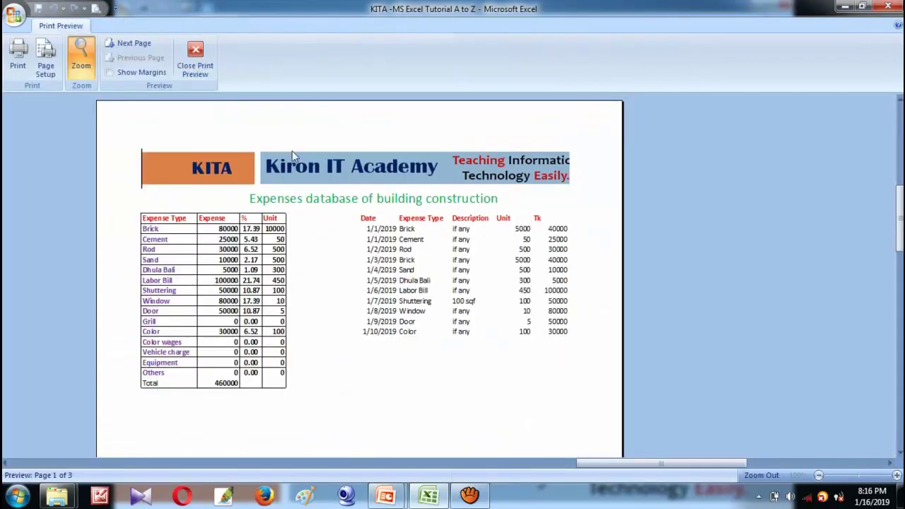
pyautogui.click(196, 60)
# Shrink the KITA banner picture to end at the page break after column K and preview it
pyautogui.scroll(2, 249, 264)
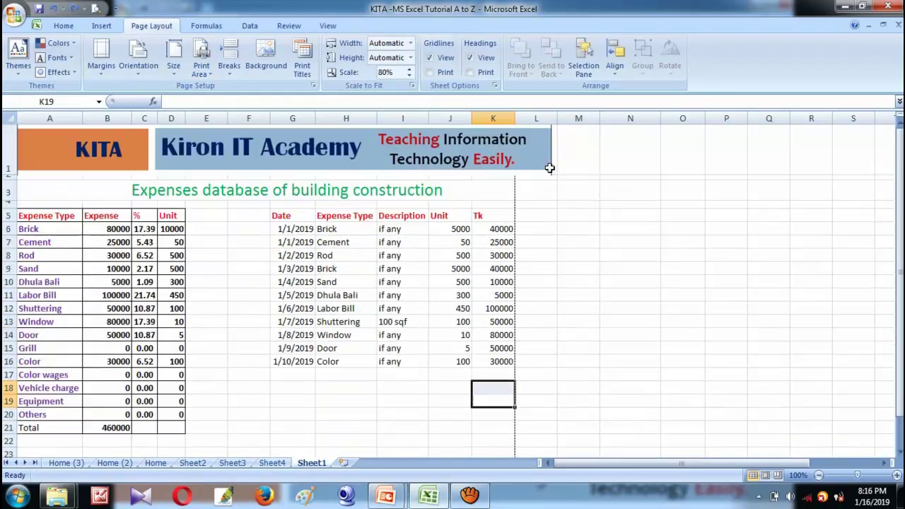
pyautogui.click(549, 170)
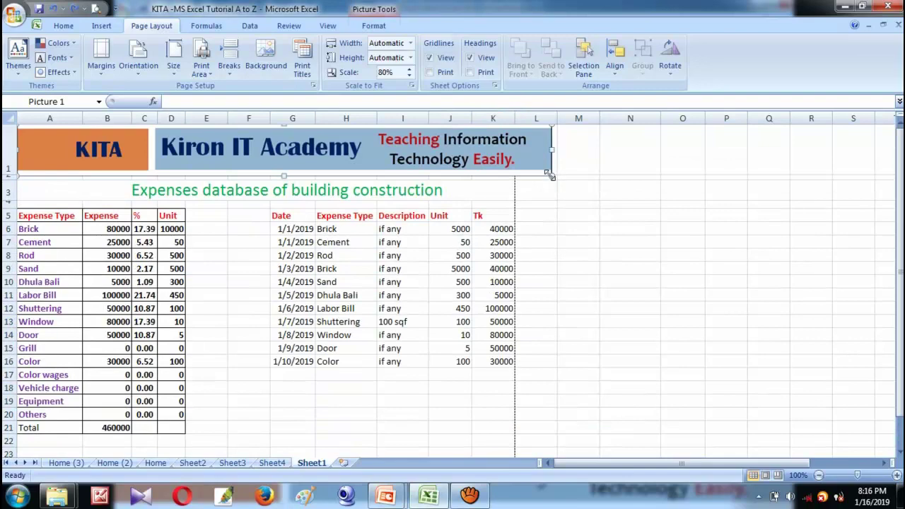
pyautogui.moveTo(552, 177)
pyautogui.mouseDown()
pyautogui.moveTo(507, 162)
pyautogui.moveTo(514, 171)
pyautogui.mouseUp()
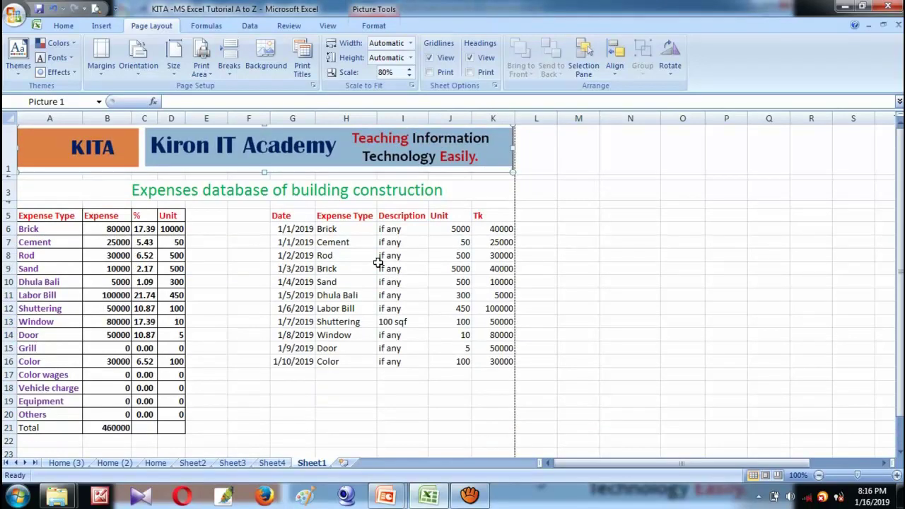
pyautogui.click(96, 8)
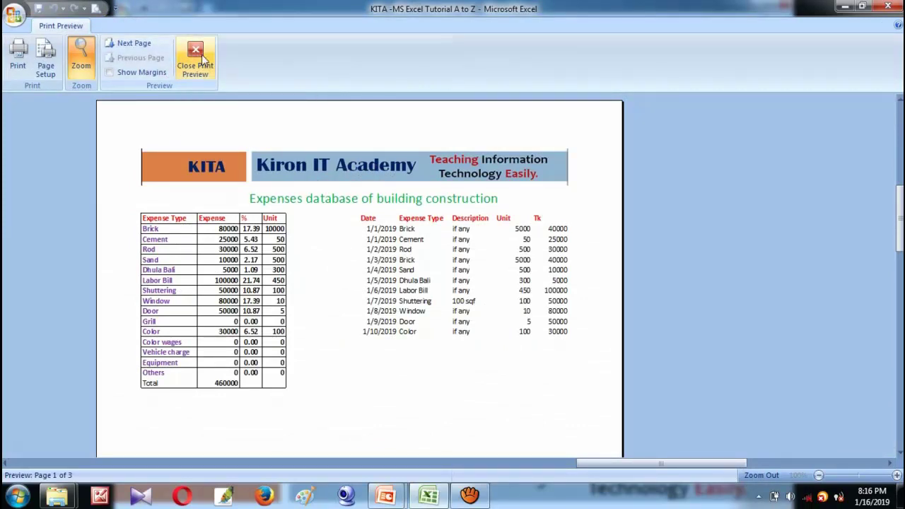
pyautogui.click(195, 53)
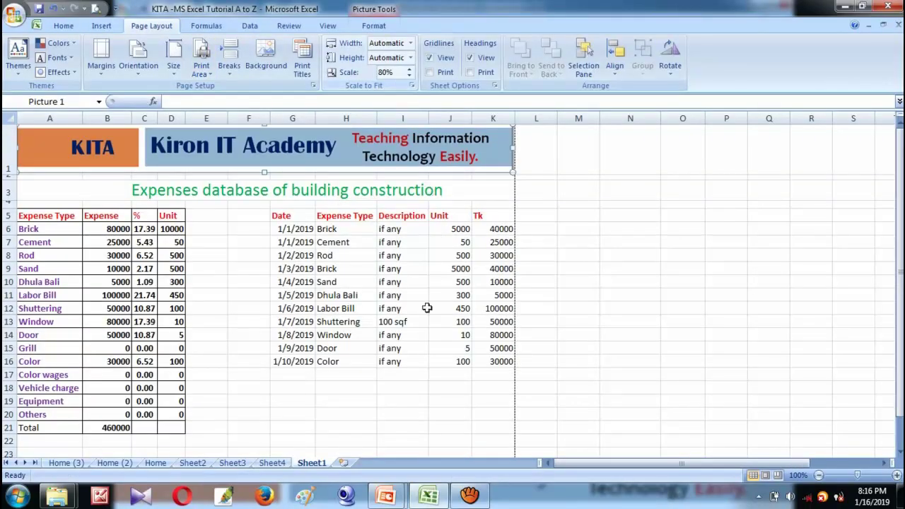
pyautogui.scroll(-2, 426, 311)
pyautogui.scroll(2, 426, 312)
# Raise the print scale to 100% and turn the on-screen gridlines off and back on
pyautogui.click(412, 70)
pyautogui.click(412, 70)
pyautogui.click(411, 70)
pyautogui.click(412, 70)
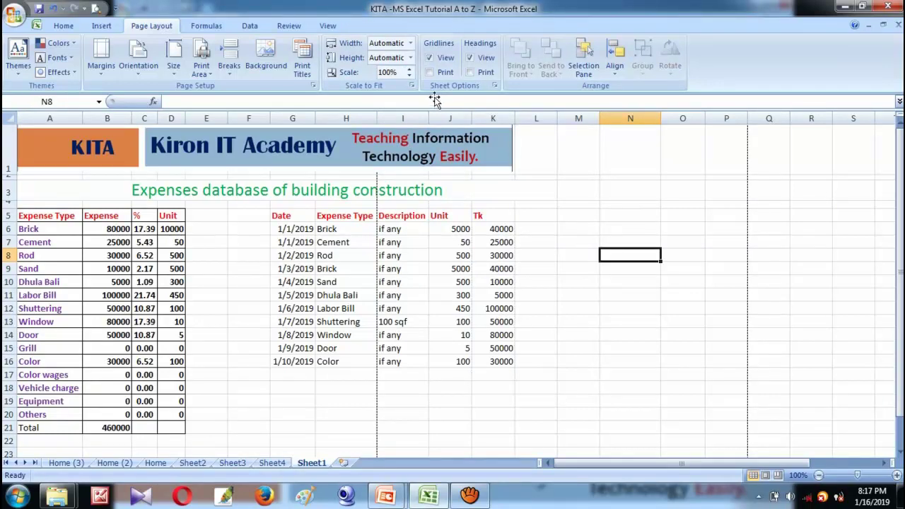
pyautogui.click(438, 59)
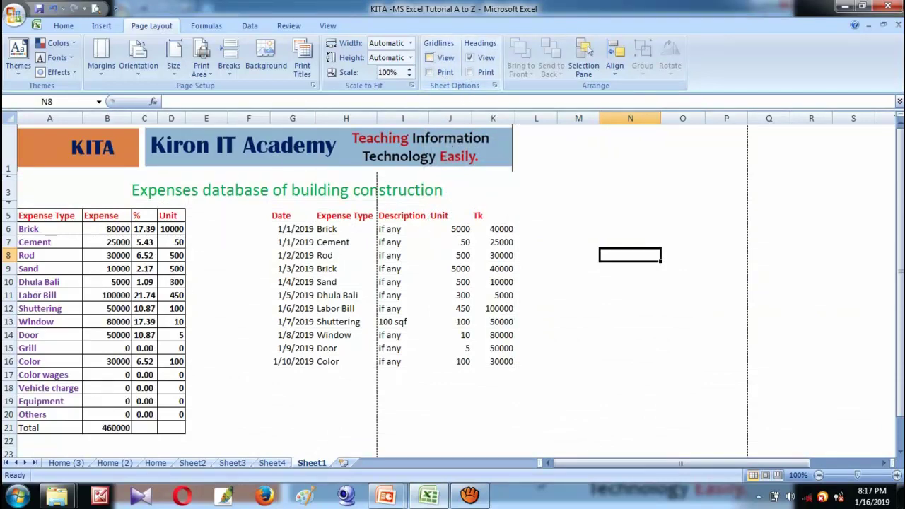
pyautogui.click(429, 58)
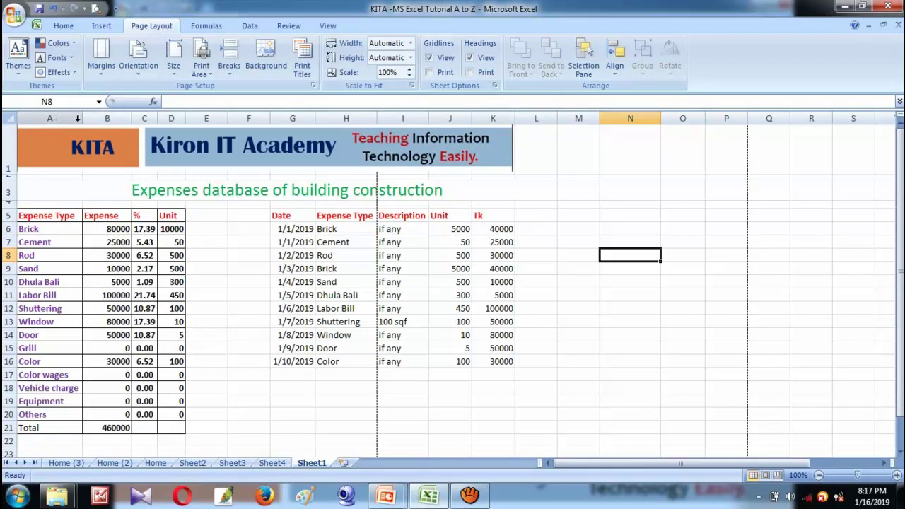
# Hide and reshow row and column headings, and turn heading printing on then off again
pyautogui.click(478, 61)
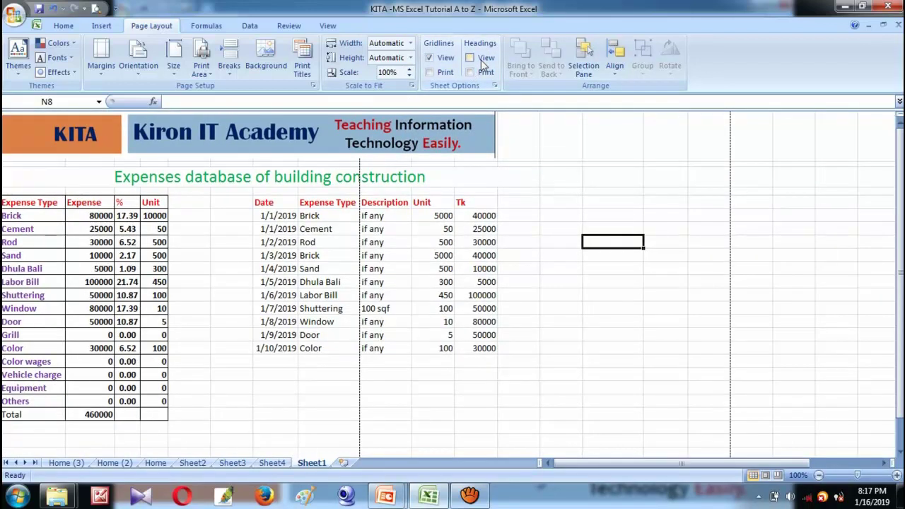
pyautogui.click(483, 62)
pyautogui.click(483, 72)
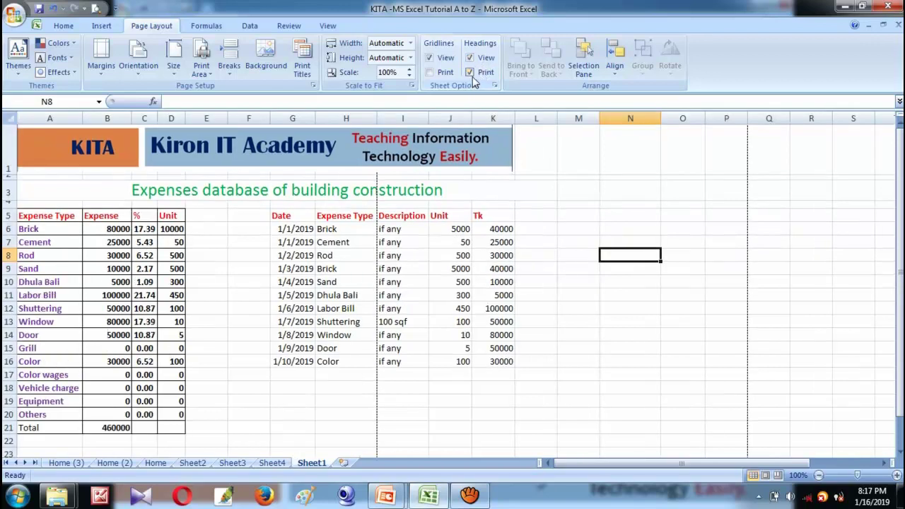
pyautogui.click(470, 71)
pyautogui.click(535, 204)
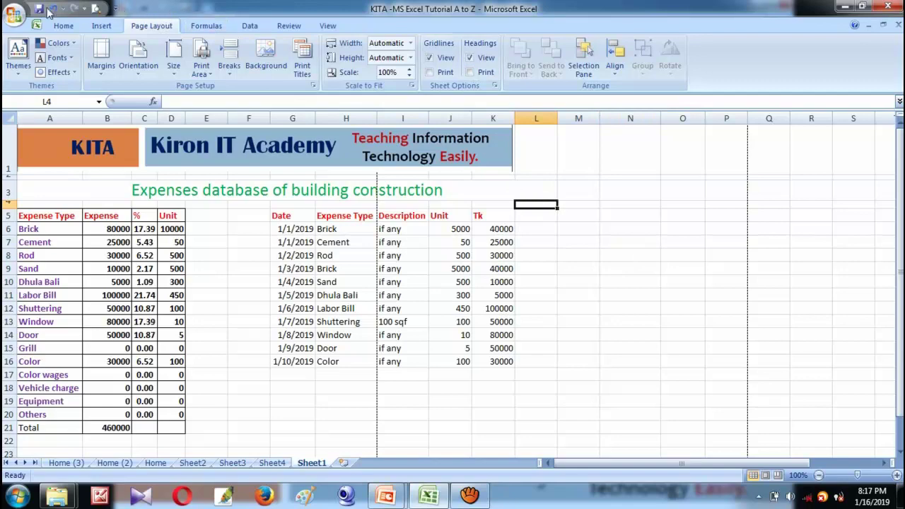
# Open the Print dialog from the Office button, reposition it, and cancel without printing
pyautogui.click(14, 14)
pyautogui.moveTo(67, 167)
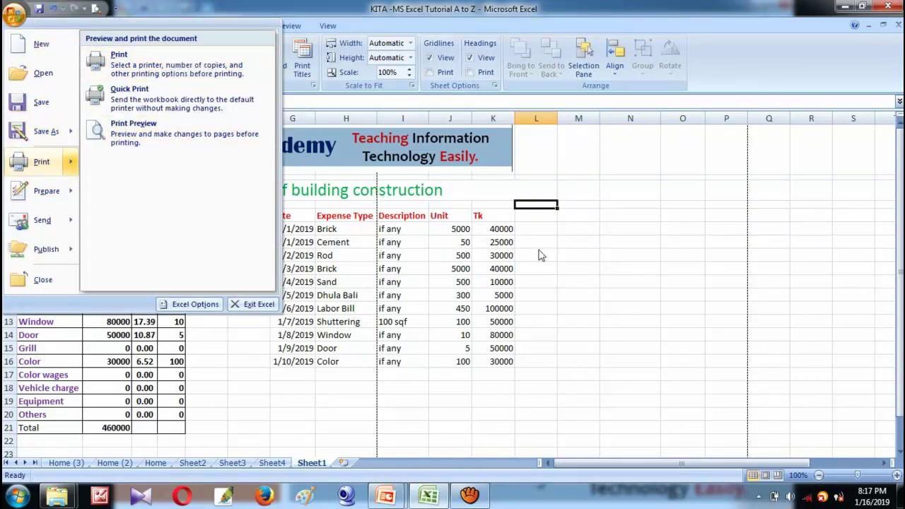
pyautogui.click(605, 283)
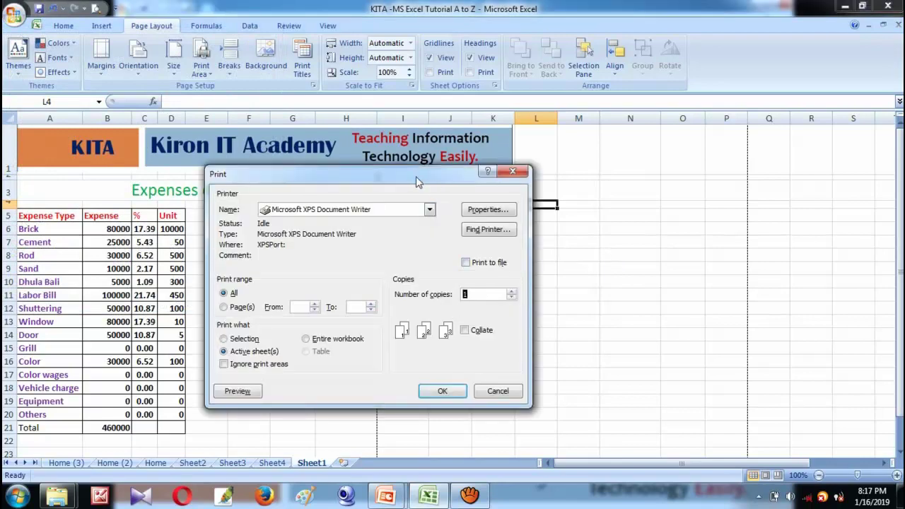
pyautogui.moveTo(416, 182); pyautogui.dragTo(504, 219)
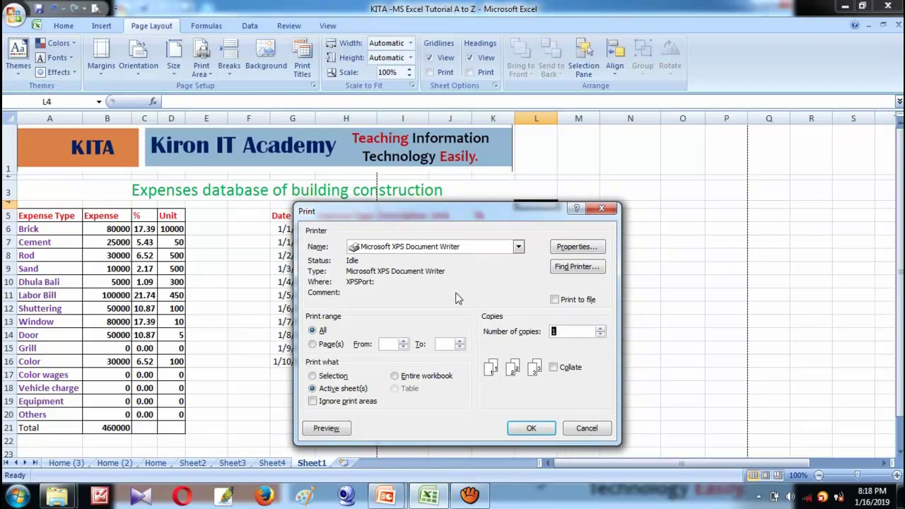
pyautogui.moveTo(600, 219); pyautogui.dragTo(557, 275)
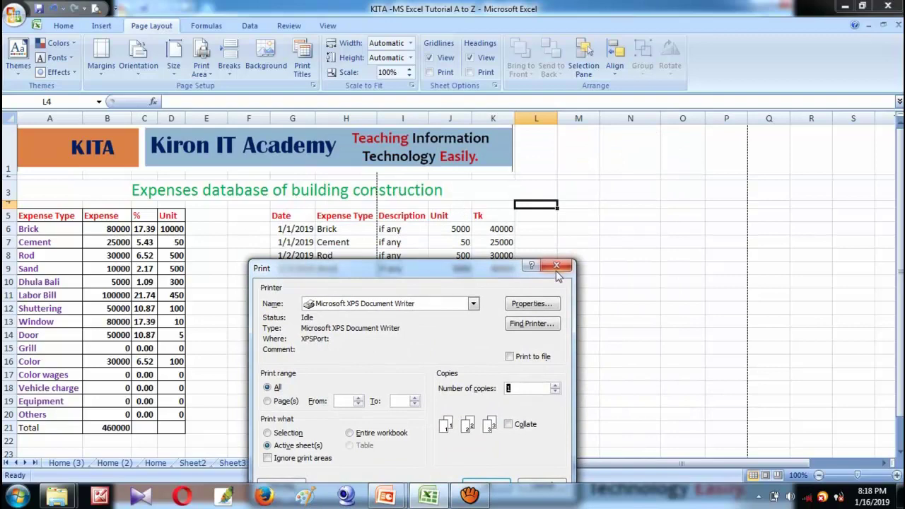
pyautogui.moveTo(443, 276); pyautogui.dragTo(441, 232)
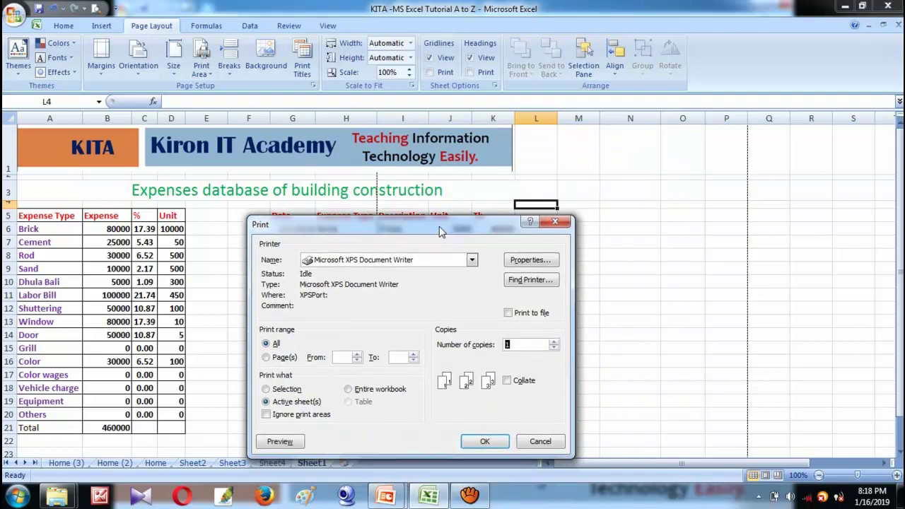
pyautogui.click(539, 441)
# Preview the sheet, page forward to page 3 of 3 and back to page 2, then close the preview
pyautogui.click(96, 8)
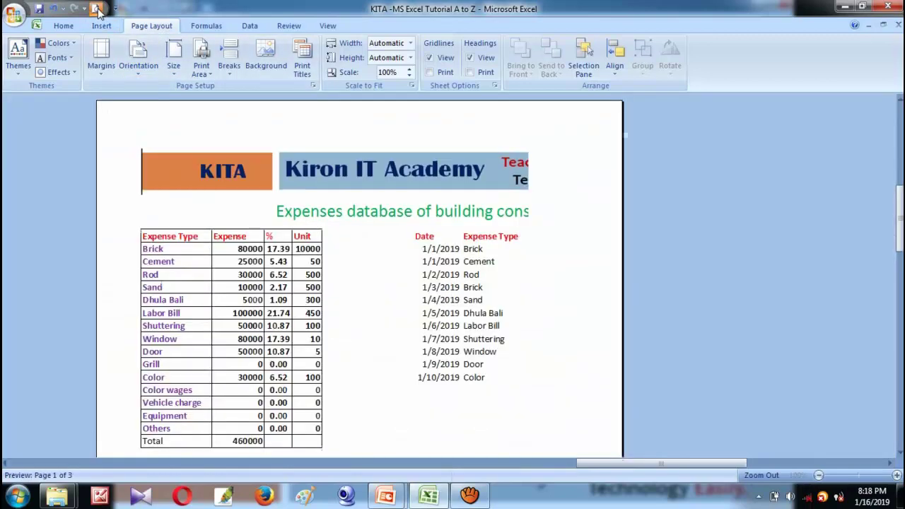
pyautogui.scroll(-3, 554, 230)
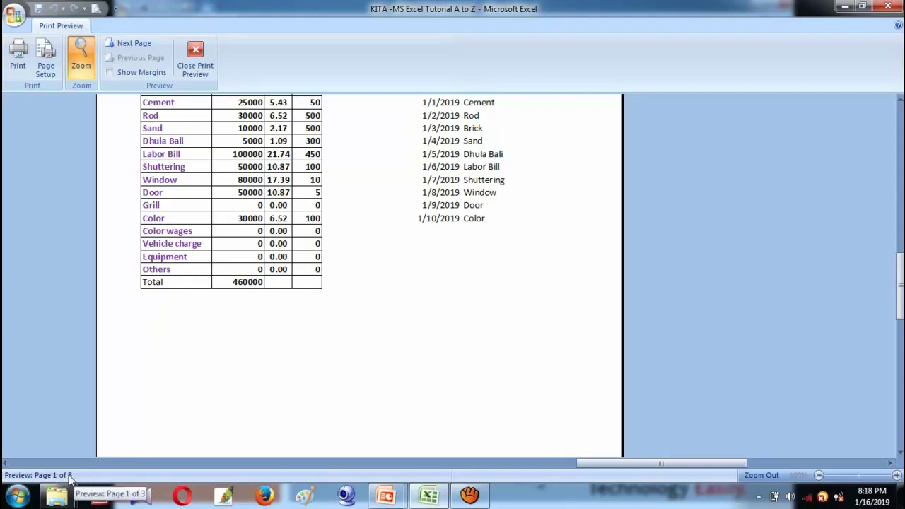
pyautogui.scroll(3, 130, 201)
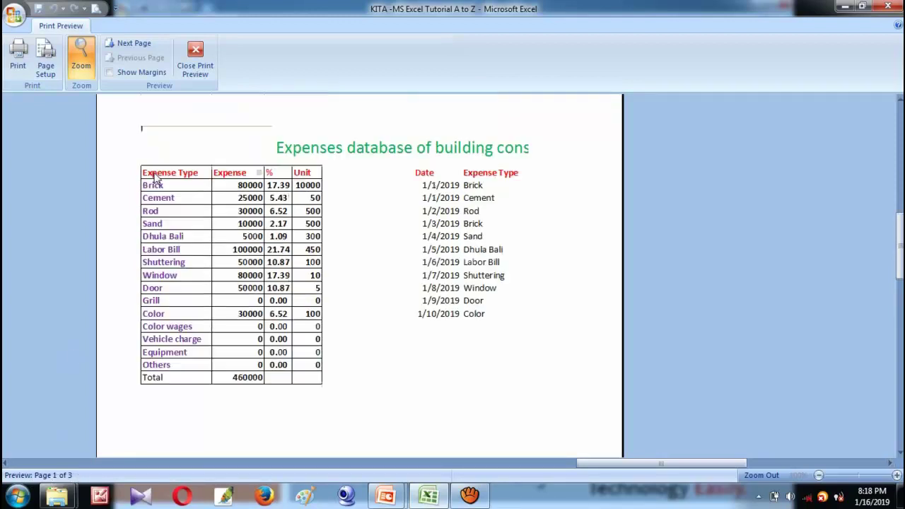
pyautogui.click(133, 44)
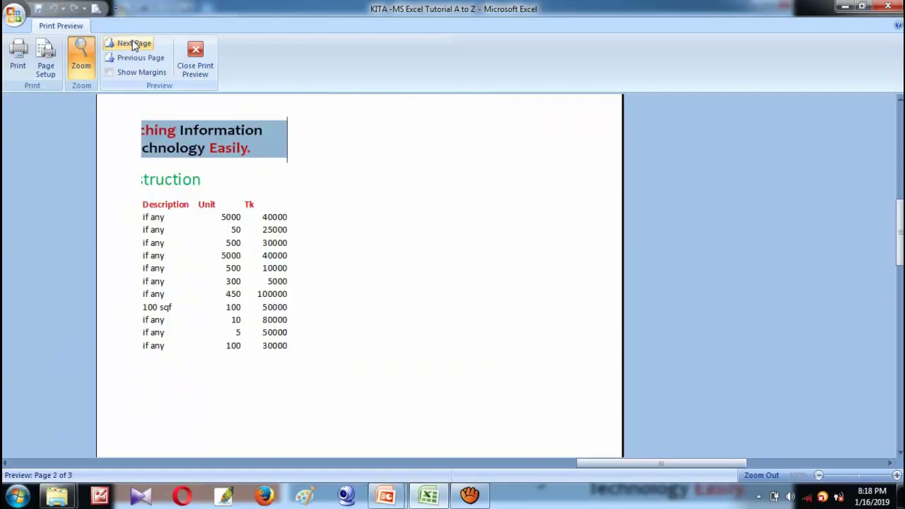
pyautogui.click(132, 44)
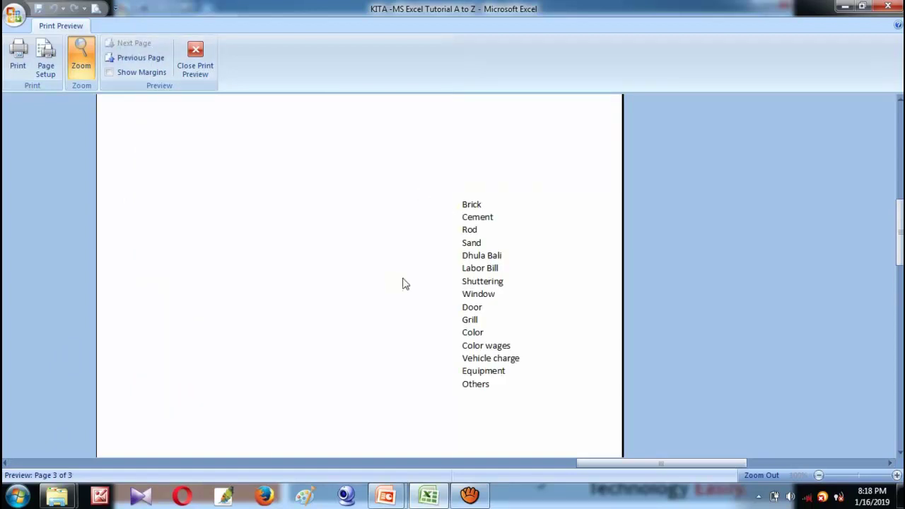
pyautogui.click(137, 58)
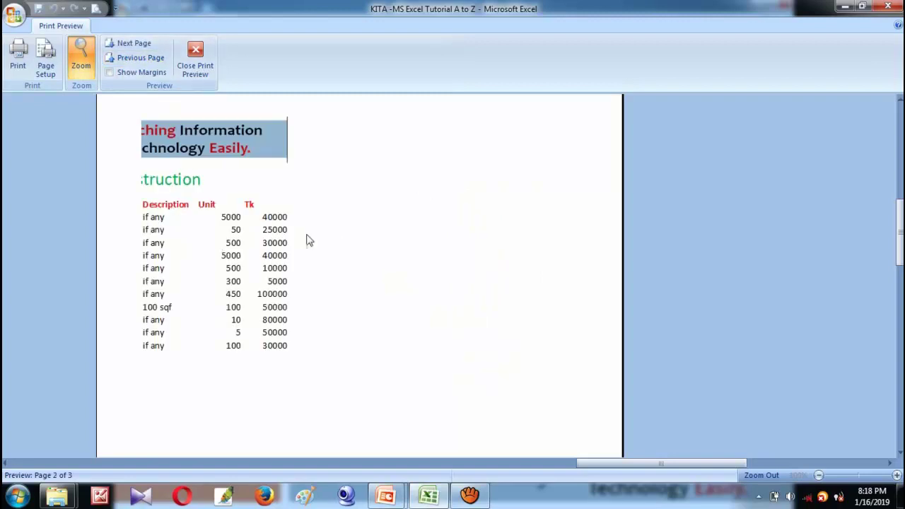
pyautogui.click(195, 60)
pyautogui.scroll(-3, 383, 212)
pyautogui.scroll(3, 379, 198)
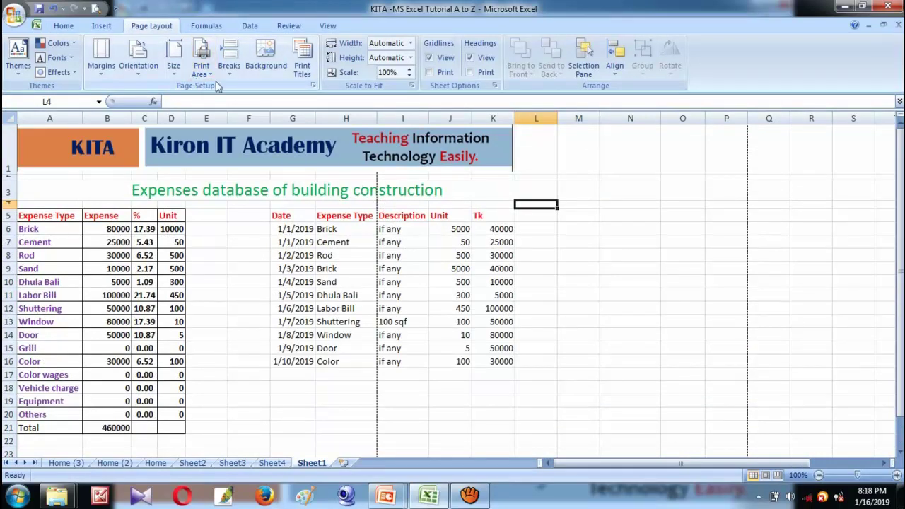
# Move the active cell to N5 and close the Excel workbook window
pyautogui.press('Right')
pyautogui.press('Right')
pyautogui.press('Down')
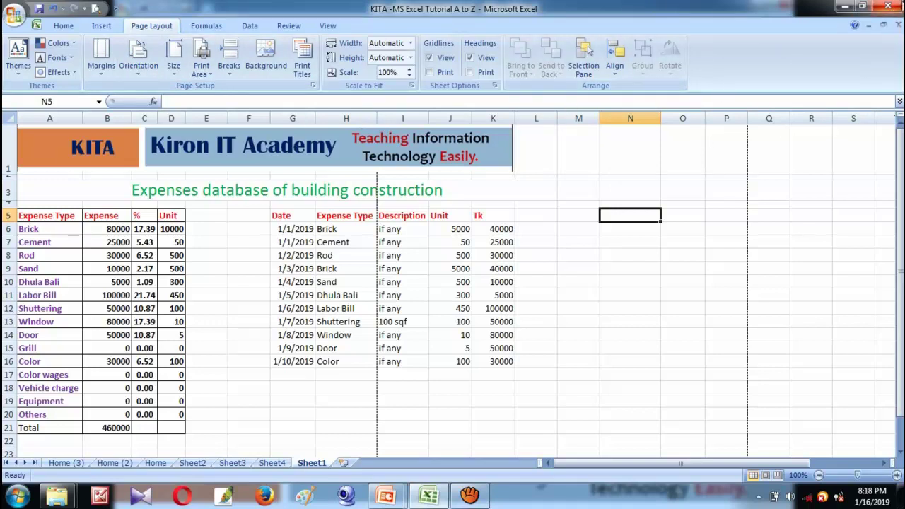
pyautogui.click(899, 8)
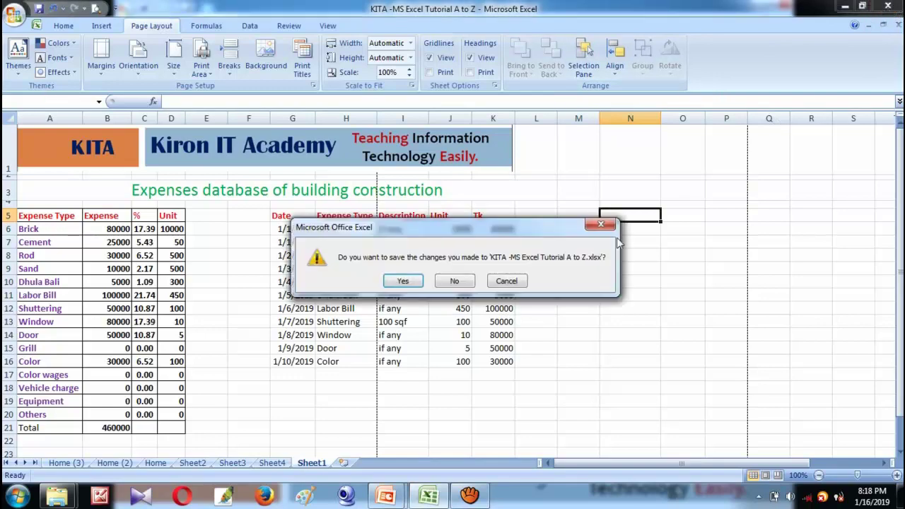